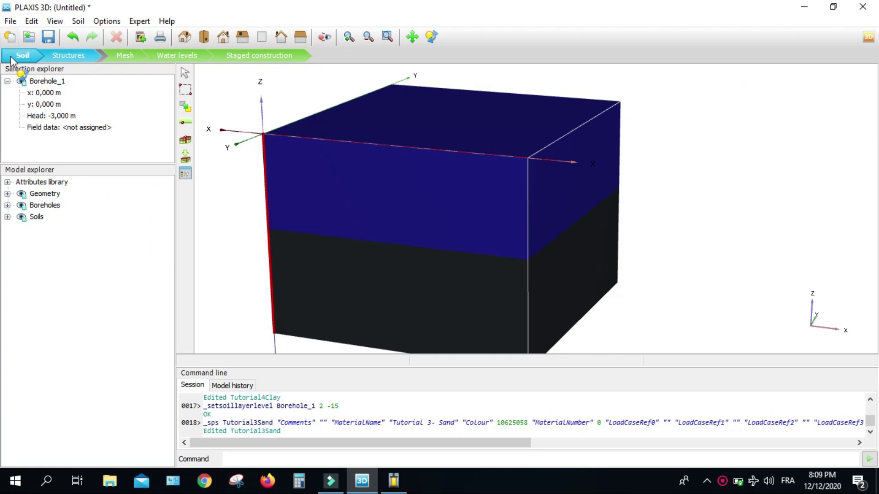
Step: Switch from the soil definition to the Structures mode
{"action": "left_click", "coordinate": [55, 53]}
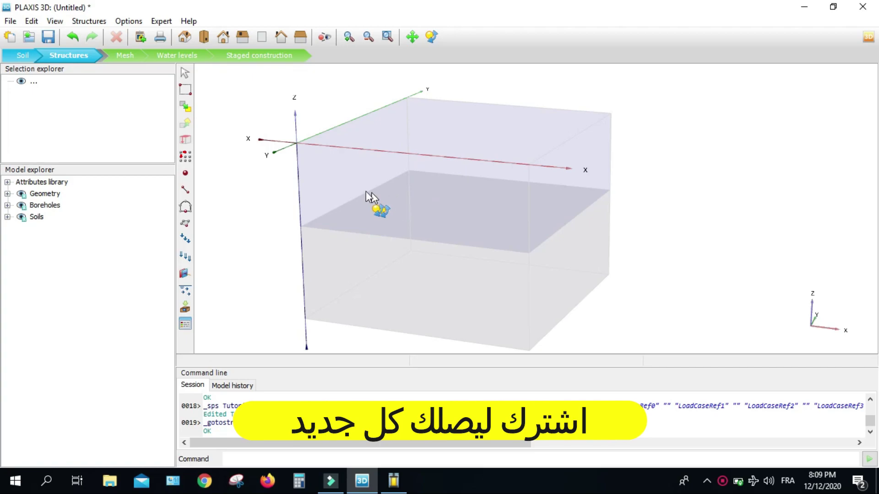
{"action": "left_click_drag", "start_coordinate": [259, 161], "coordinate": [477, 171]}
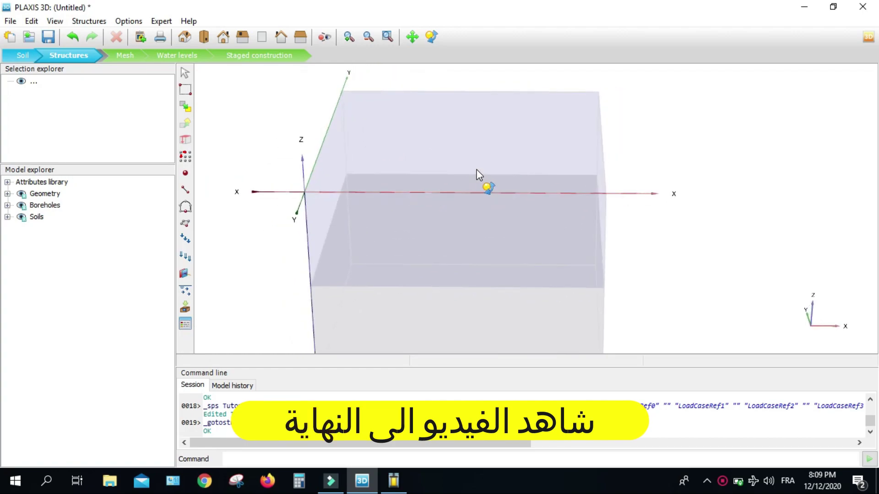
{"action": "left_click_drag", "start_coordinate": [478, 175], "coordinate": [398, 173]}
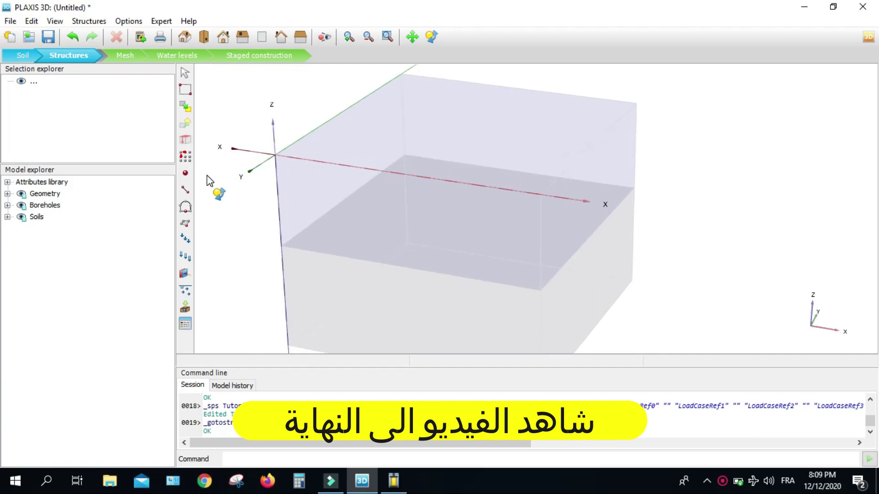
{"action": "left_click_drag", "start_coordinate": [328, 173], "coordinate": [354, 153]}
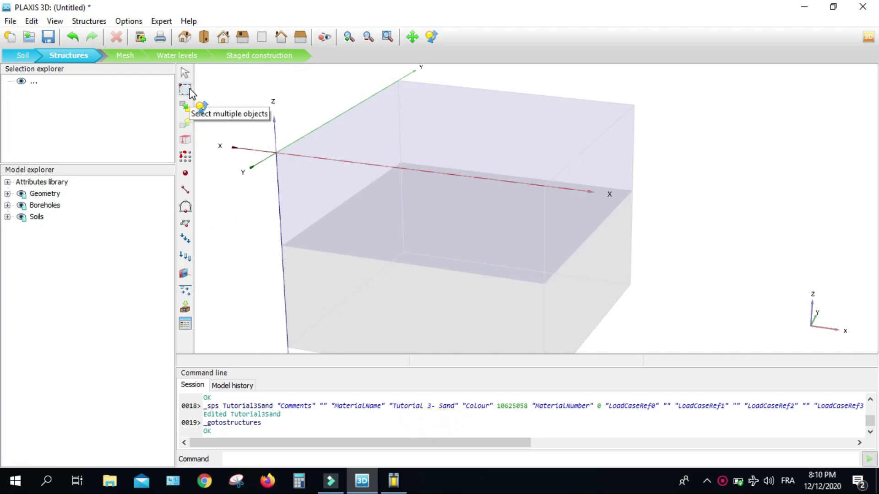
{"action": "left_click", "coordinate": [23, 56]}
{"action": "left_click", "coordinate": [68, 56]}
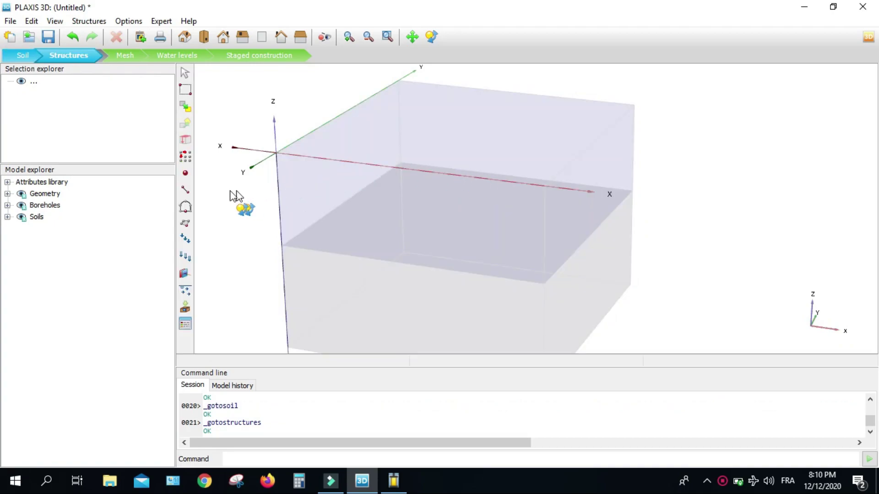
Step: Create a square surface at z = 0 with corners (6, 5), (6, 11), (12, 11) and (12, 5), closing it at its first point
{"action": "left_click", "coordinate": [185, 224]}
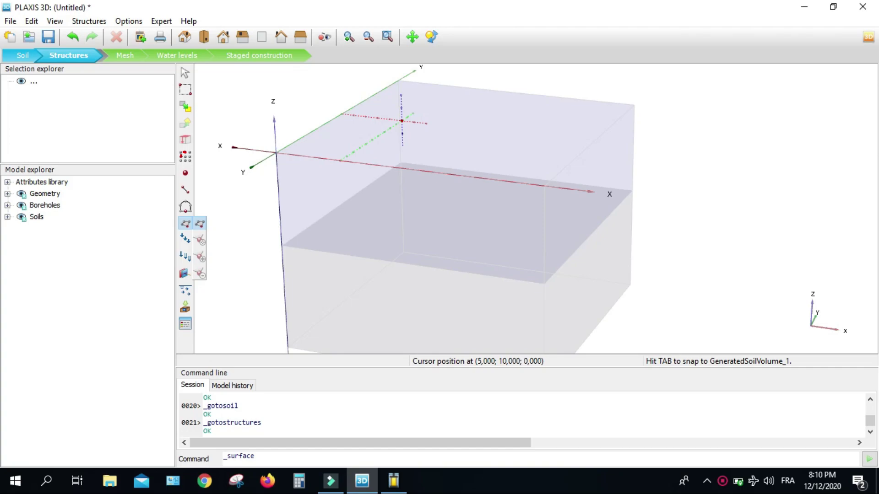
{"action": "scroll", "coordinate": [401, 120], "scroll_direction": "up", "scroll_amount": 1}
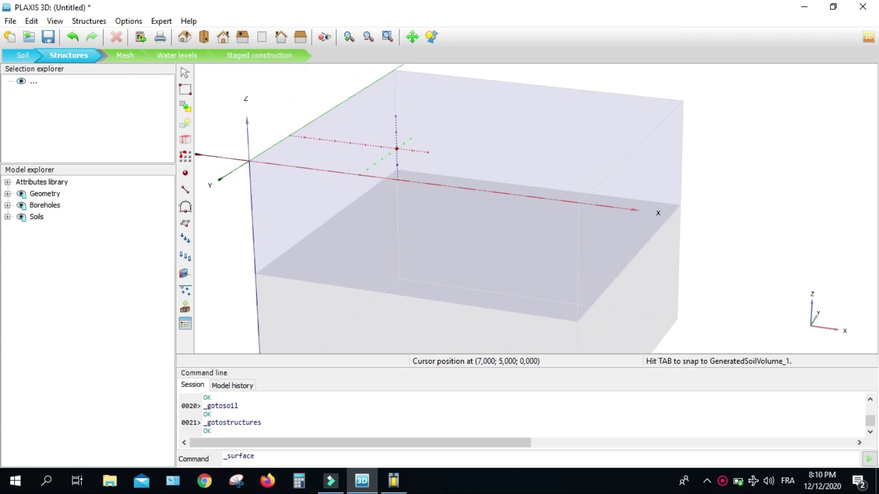
{"action": "middle_click_drag", "start_coordinate": [396, 147], "coordinate": [402, 186]}
{"action": "left_click", "coordinate": [430, 36]}
{"action": "left_click_drag", "start_coordinate": [430, 121], "coordinate": [407, 247]}
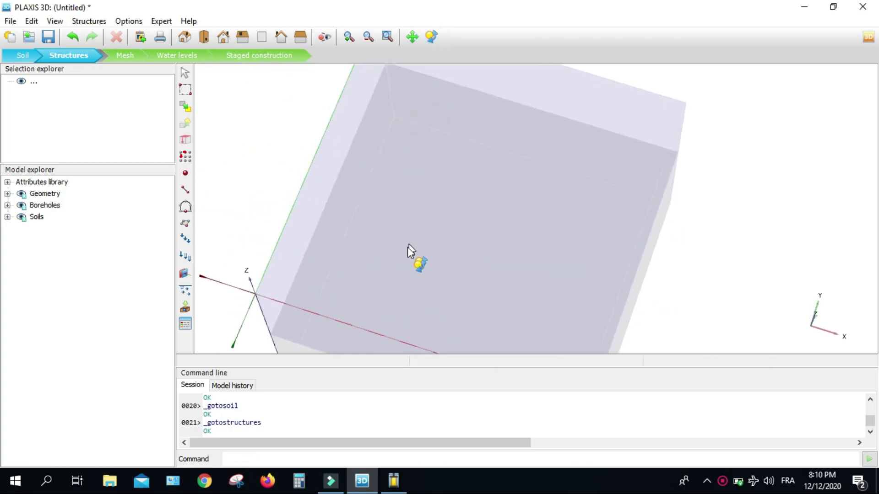
{"action": "left_click", "coordinate": [184, 223]}
{"action": "left_click", "coordinate": [200, 224]}
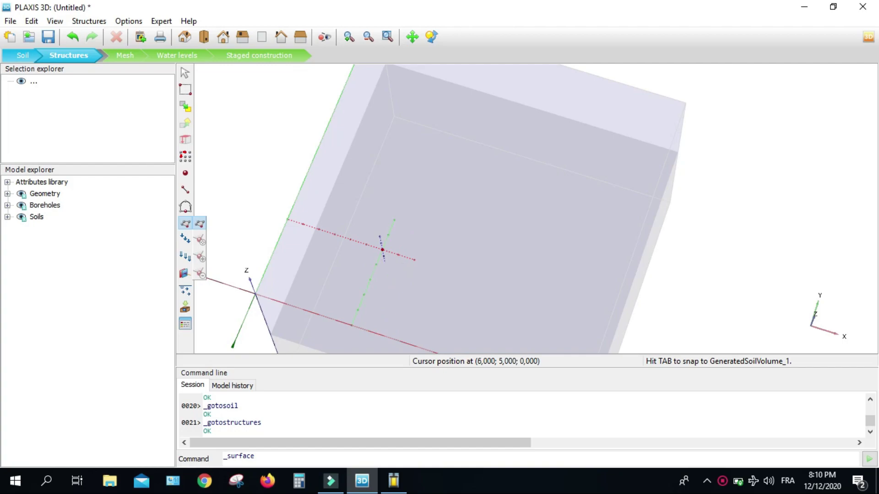
{"action": "left_click", "coordinate": [375, 254]}
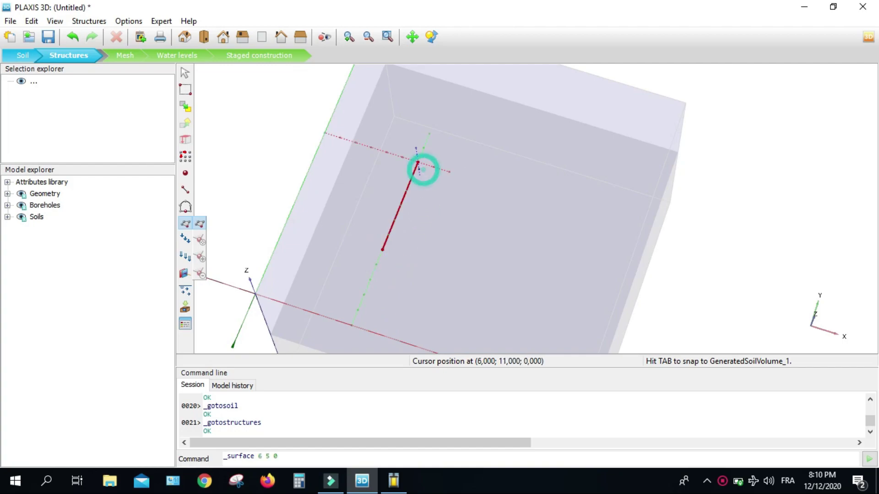
{"action": "left_click", "coordinate": [417, 163]}
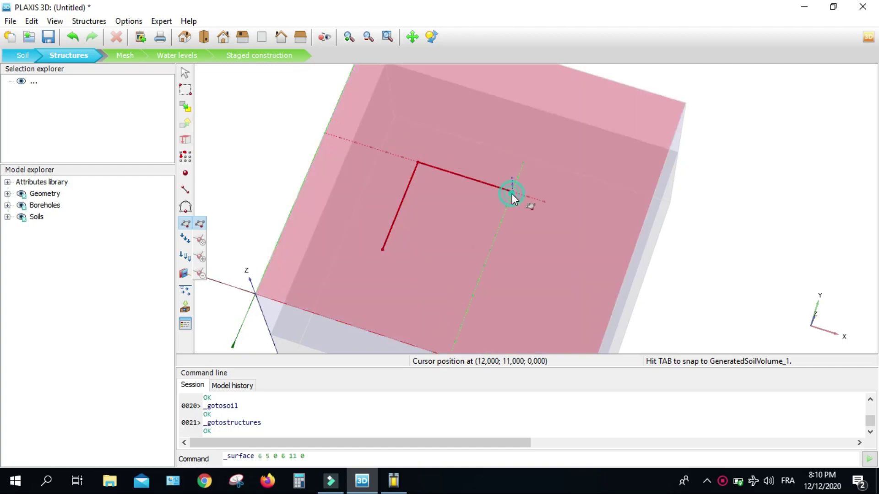
{"action": "left_click", "coordinate": [512, 194]}
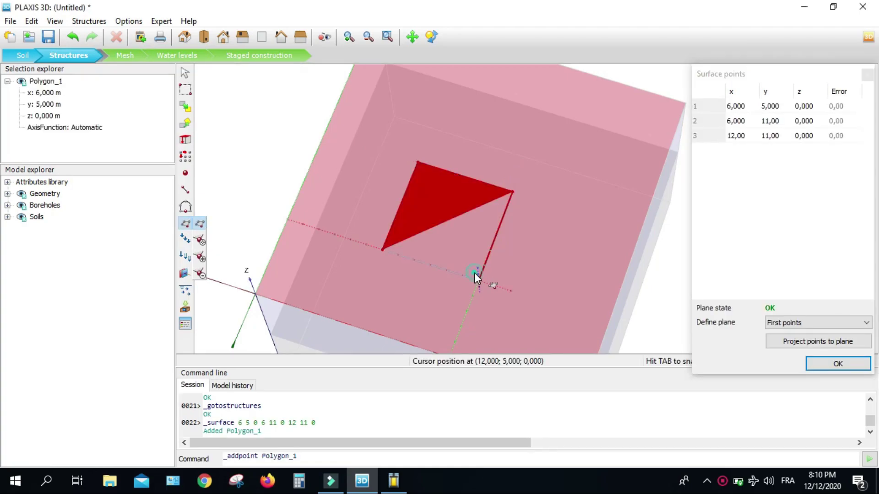
{"action": "left_click", "coordinate": [475, 273]}
{"action": "left_click", "coordinate": [383, 251]}
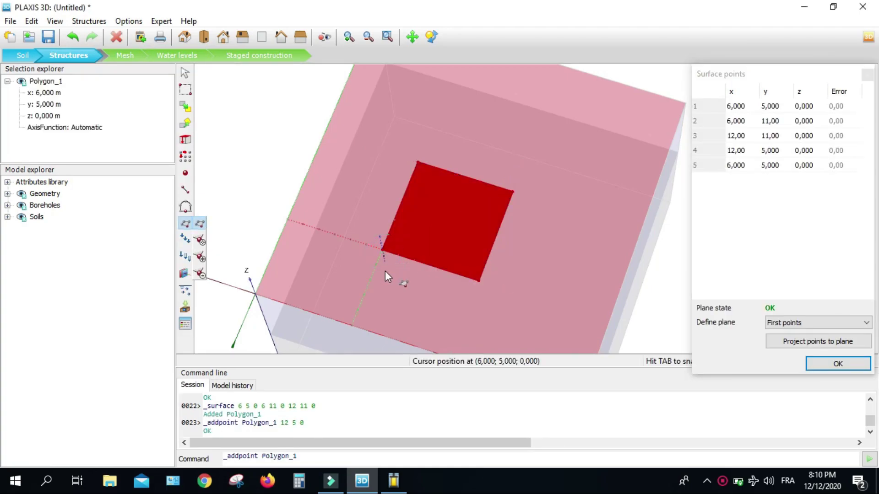
{"action": "right_click", "coordinate": [393, 299]}
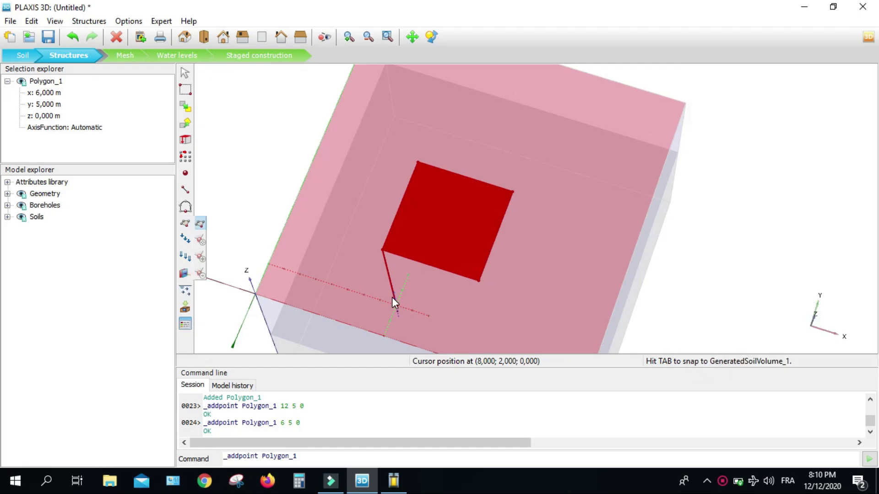
Step: Edit the surface points to (6, 5), (6, 15), (16, 15), (15, 5) and (6, 5), all at z = 0
{"action": "left_click", "coordinate": [425, 231]}
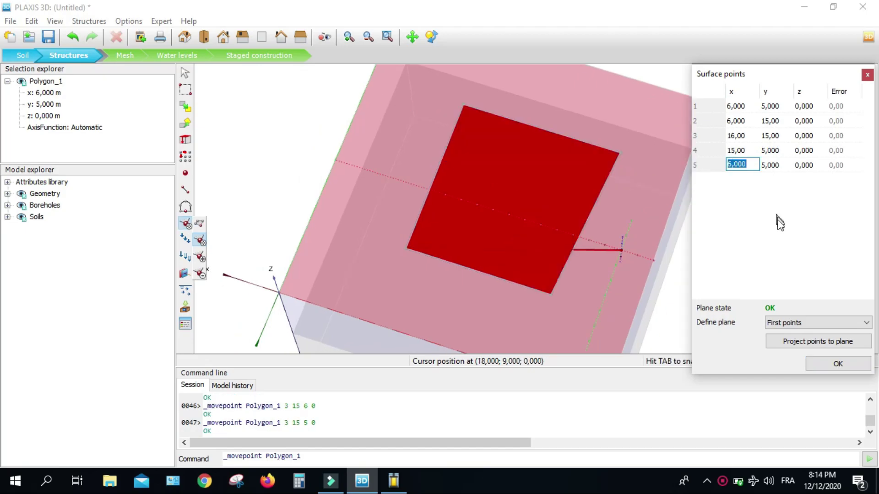
{"action": "left_click", "coordinate": [770, 107]}
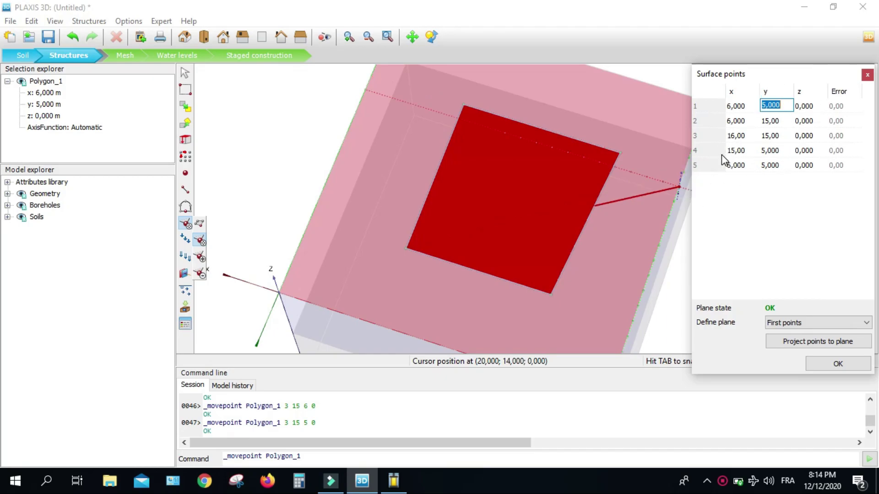
{"action": "left_click", "coordinate": [819, 366]}
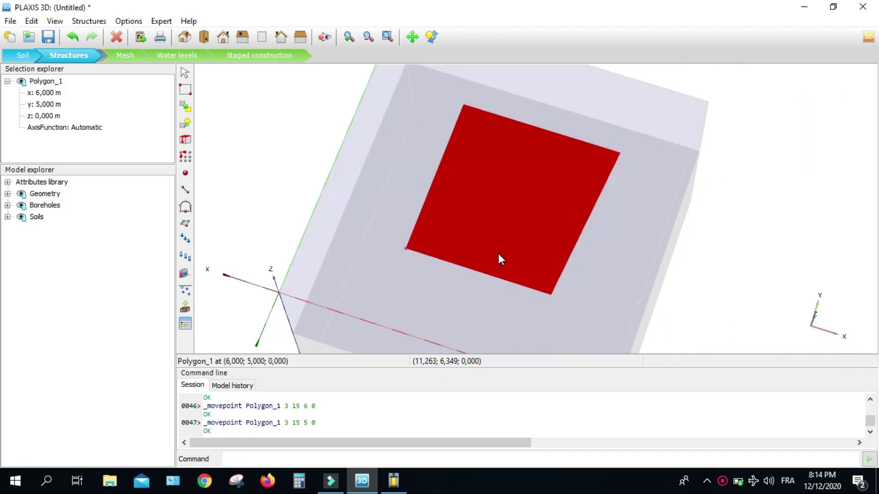
Step: Set the x coordinate of the surface's fourth point to 16
{"action": "left_click", "coordinate": [430, 36]}
{"action": "left_click_drag", "start_coordinate": [402, 138], "coordinate": [471, 213]}
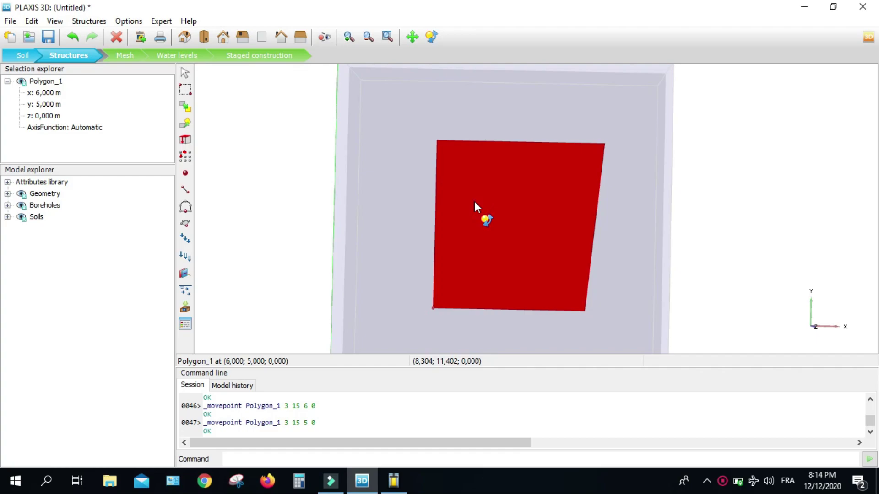
{"action": "double_click", "coordinate": [525, 210]}
{"action": "left_click", "coordinate": [586, 311]}
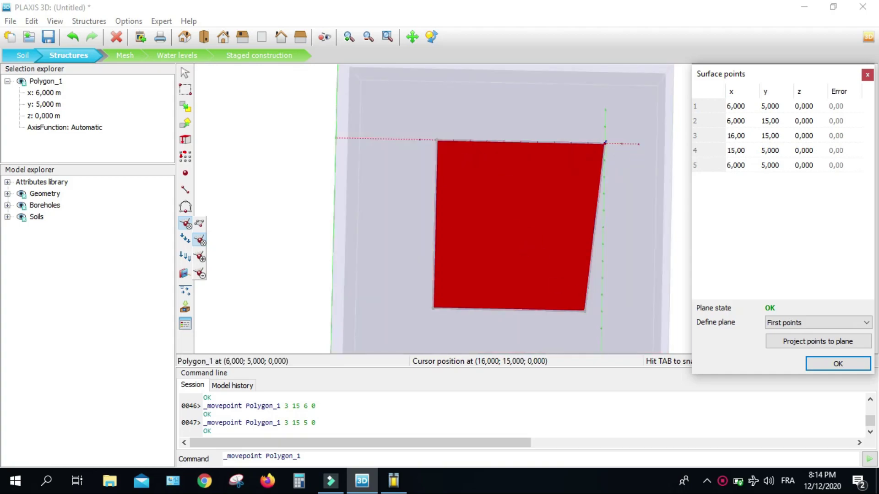
{"action": "double_click", "coordinate": [737, 136]}
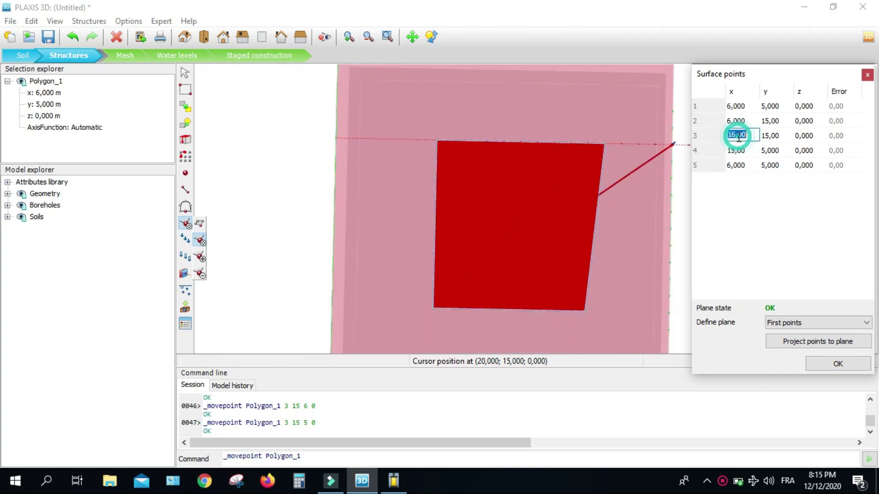
{"action": "left_click", "coordinate": [736, 136]}
{"action": "double_click", "coordinate": [735, 151]}
{"action": "left_click", "coordinate": [734, 155]}
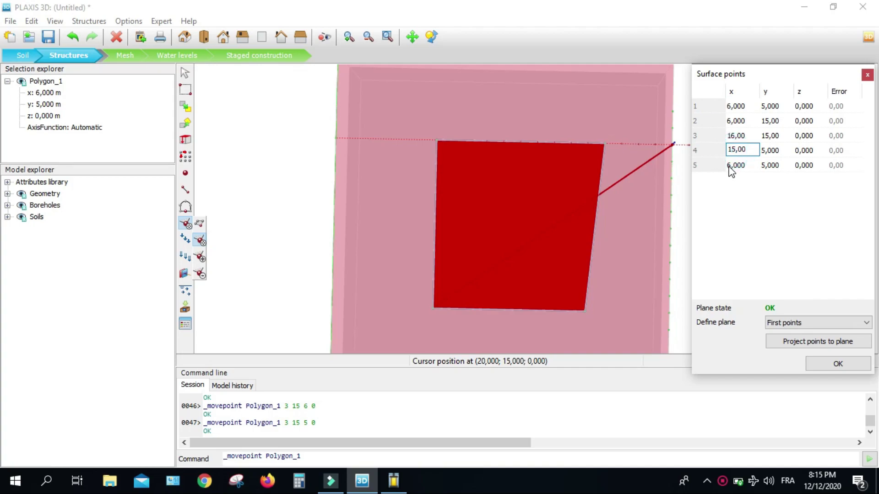
{"action": "double_click", "coordinate": [731, 165]}
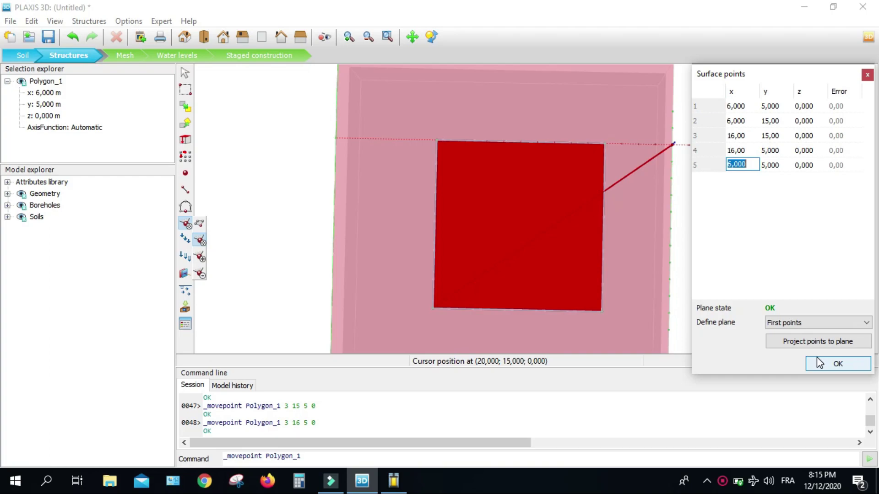
{"action": "left_click", "coordinate": [846, 362]}
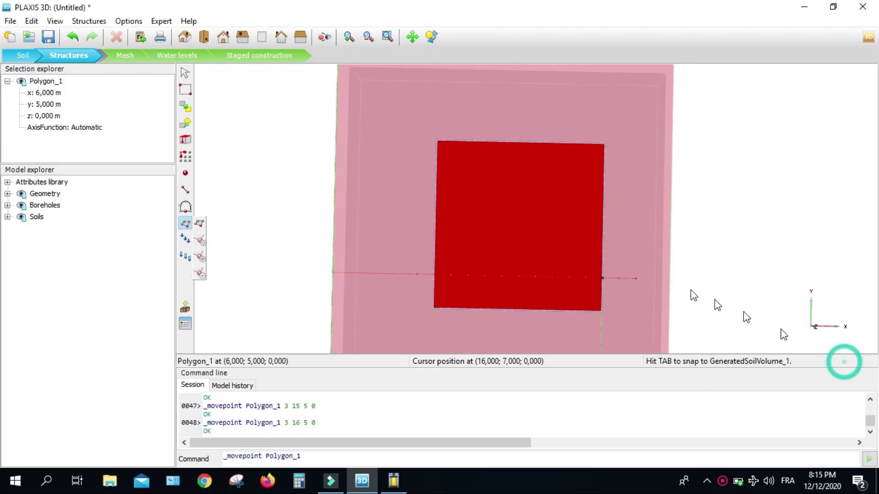
Step: Extrude the square surface downward into a volume with a z extrusion vector of -3
{"action": "left_click_drag", "start_coordinate": [608, 249], "coordinate": [568, 238]}
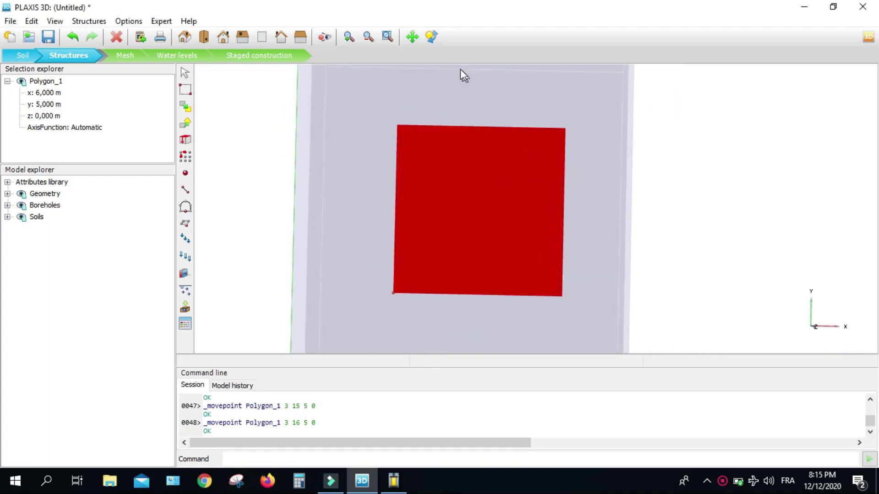
{"action": "left_click", "coordinate": [431, 35]}
{"action": "left_click_drag", "start_coordinate": [376, 232], "coordinate": [377, 117]}
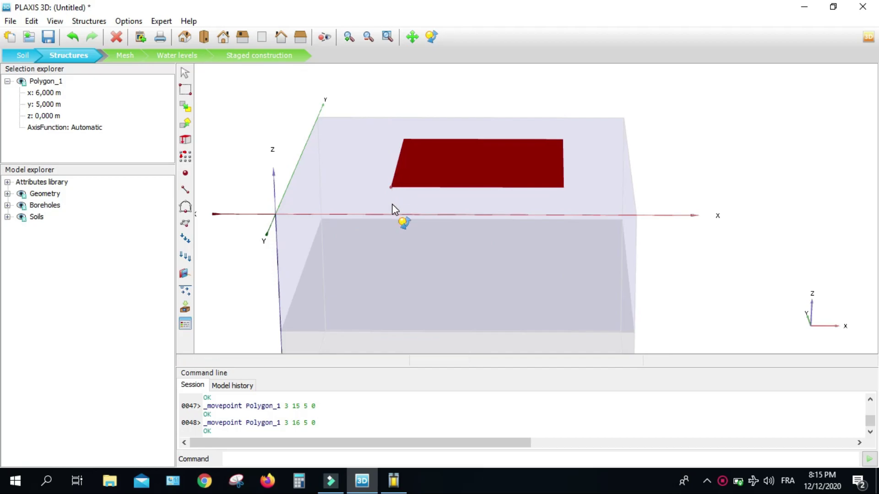
{"action": "left_click", "coordinate": [186, 140]}
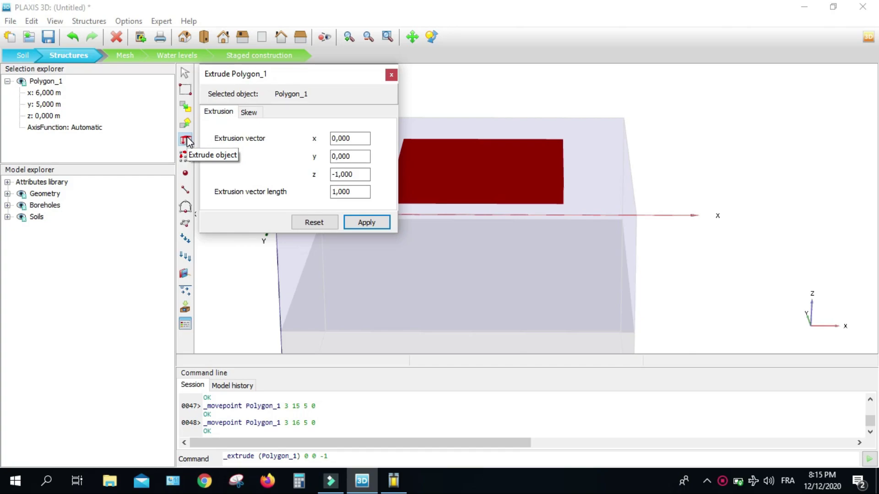
{"action": "left_click", "coordinate": [354, 174]}
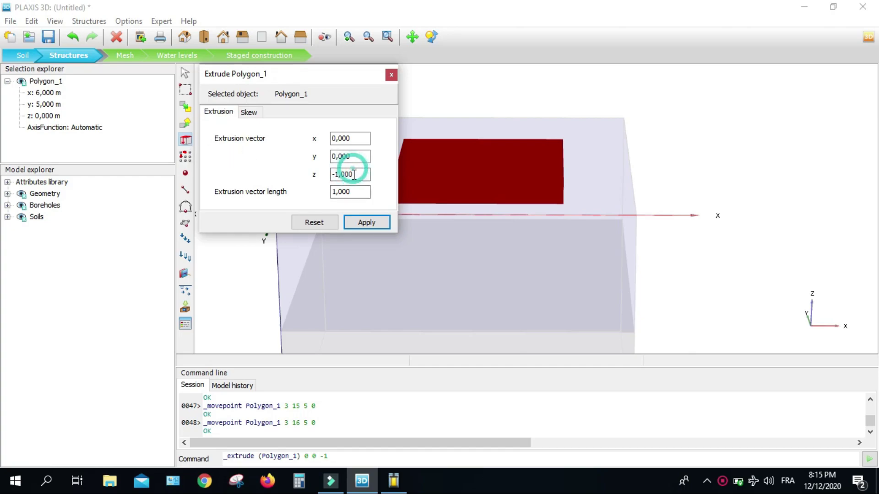
{"action": "left_click_drag", "start_coordinate": [354, 176], "coordinate": [339, 177]}
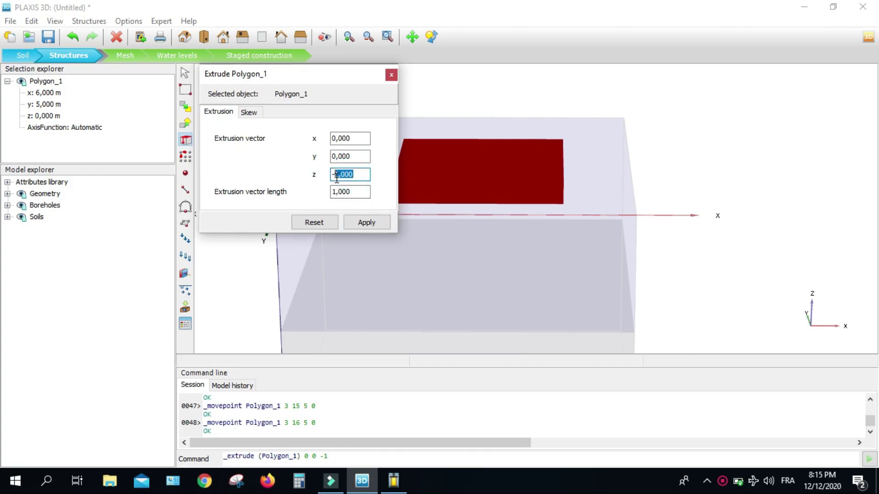
{"action": "type", "text": "3"}
{"action": "left_click", "coordinate": [357, 158]}
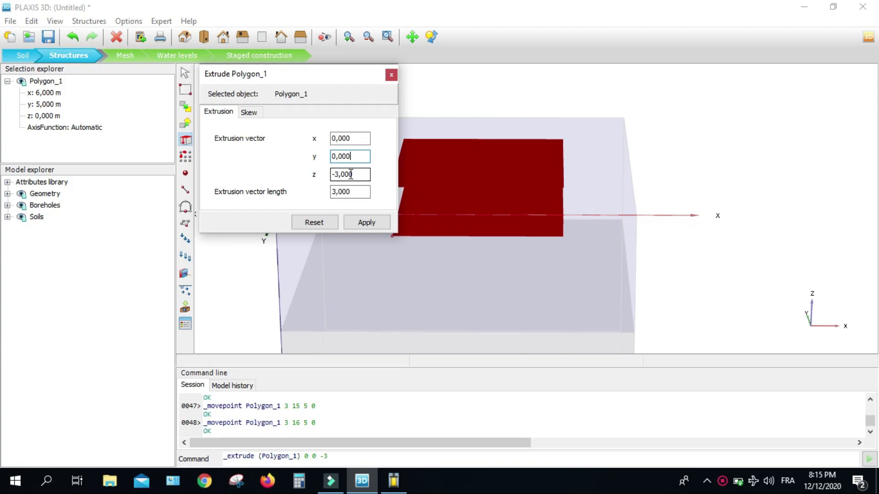
{"action": "left_click", "coordinate": [361, 223]}
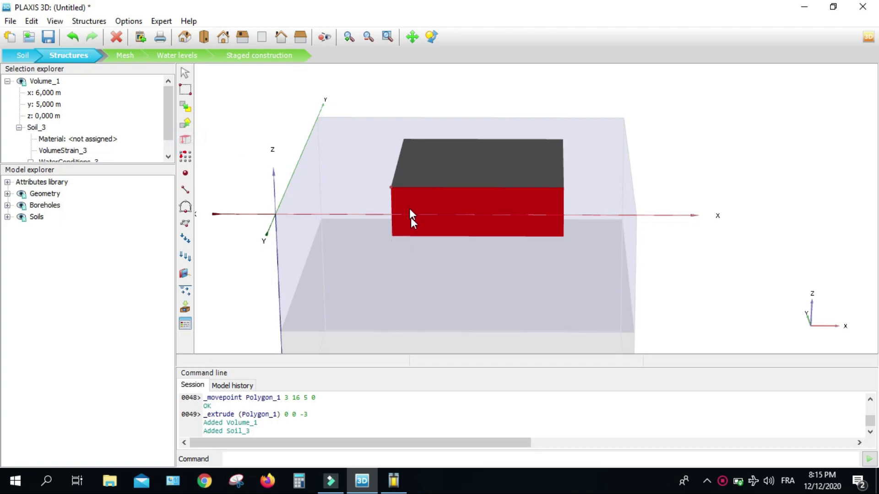
Step: Delete the original surface polygon on top of the extruded volume
{"action": "middle_click_drag", "start_coordinate": [472, 254], "coordinate": [431, 263]}
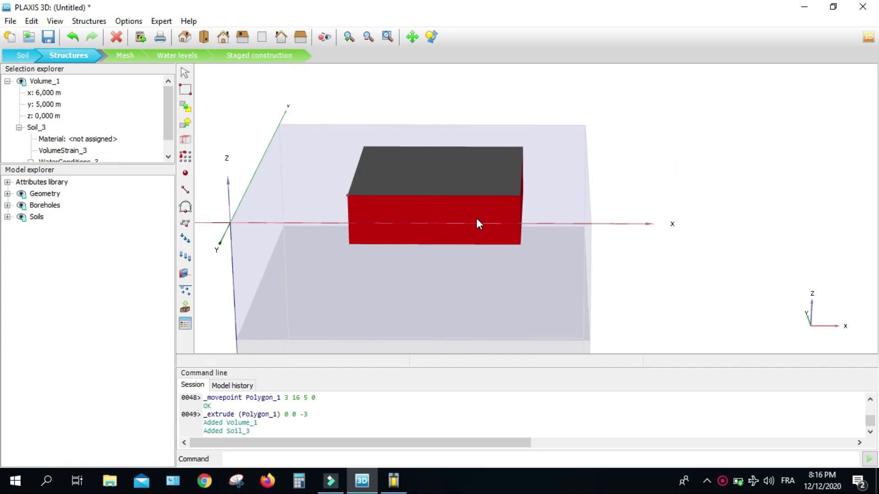
{"action": "left_click", "coordinate": [478, 176]}
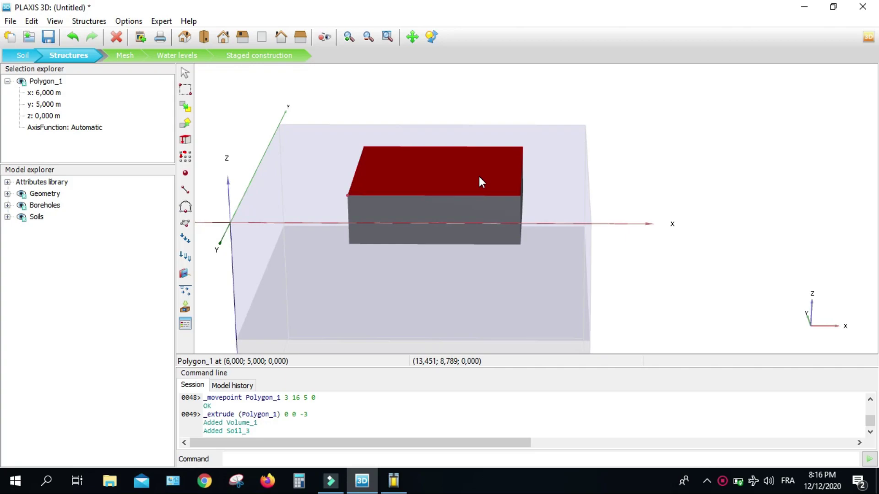
{"action": "key", "text": "Delete"}
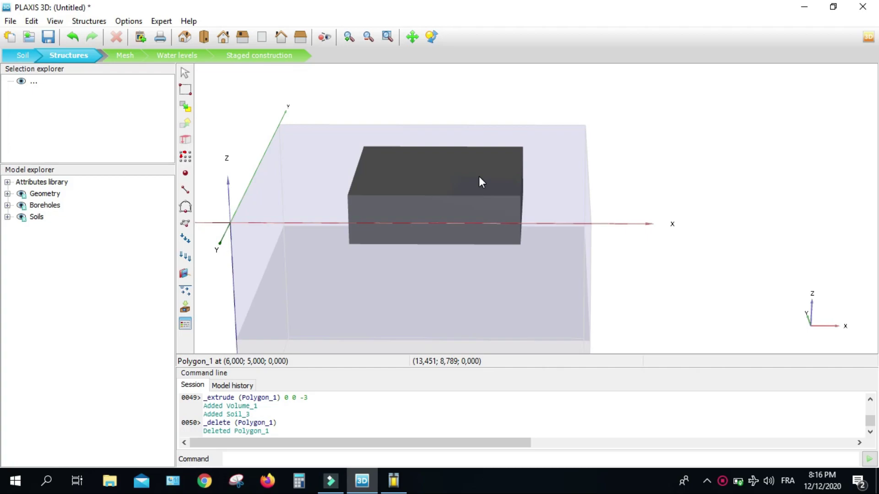
Step: Decompose the extruded volume into surfaces and select its front face
{"action": "left_click", "coordinate": [479, 176]}
{"action": "mouse_move", "coordinate": [415, 203]}
{"action": "middle_mouse_down"}
{"action": "mouse_move", "coordinate": [410, 210]}
{"action": "mouse_move", "coordinate": [451, 210]}
{"action": "mouse_move", "coordinate": [425, 208]}
{"action": "middle_mouse_up"}
{"action": "right_click", "coordinate": [429, 183]}
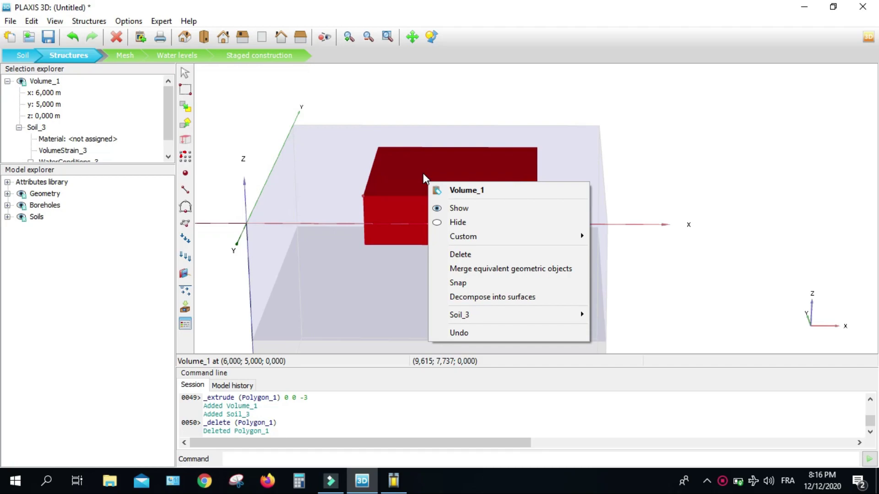
{"action": "left_click", "coordinate": [477, 300]}
{"action": "left_click", "coordinate": [475, 199]}
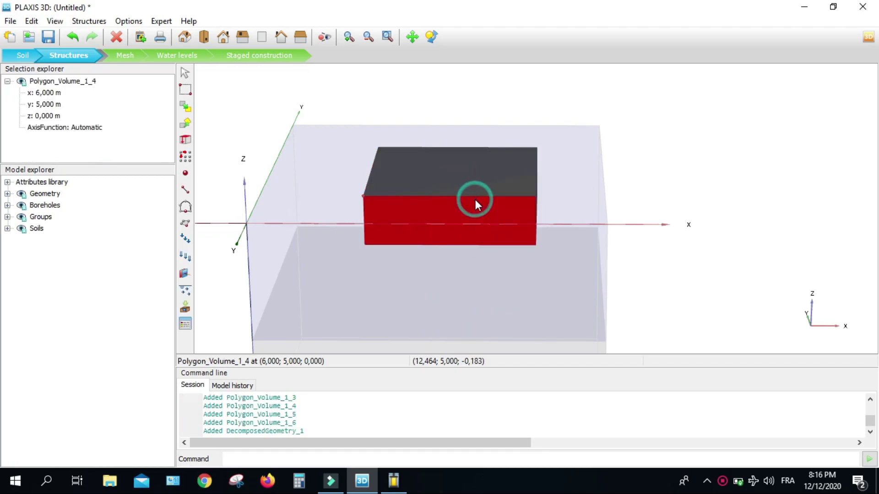
Step: Delete the top surface of the decomposed box and the solid volume inside it, keeping the side walls and the bottom surface
{"action": "left_click", "coordinate": [471, 186]}
{"action": "left_click", "coordinate": [499, 219]}
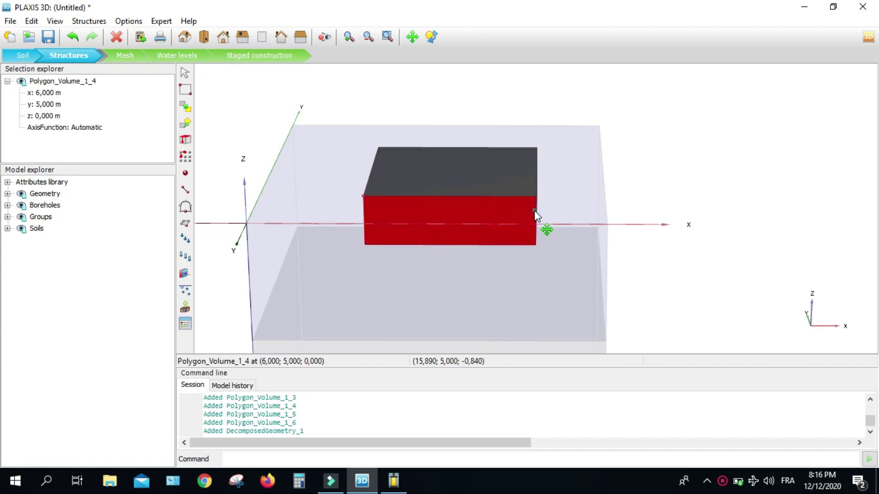
{"action": "left_click", "coordinate": [481, 185]}
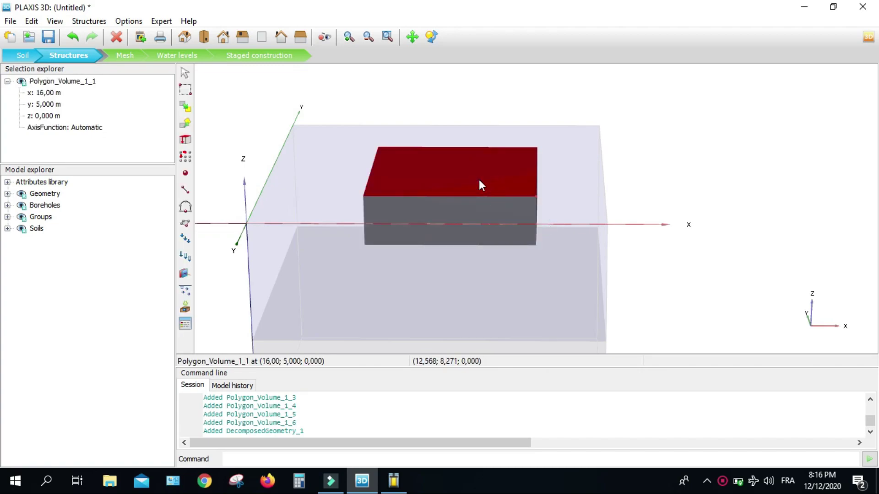
{"action": "key", "text": "Delete"}
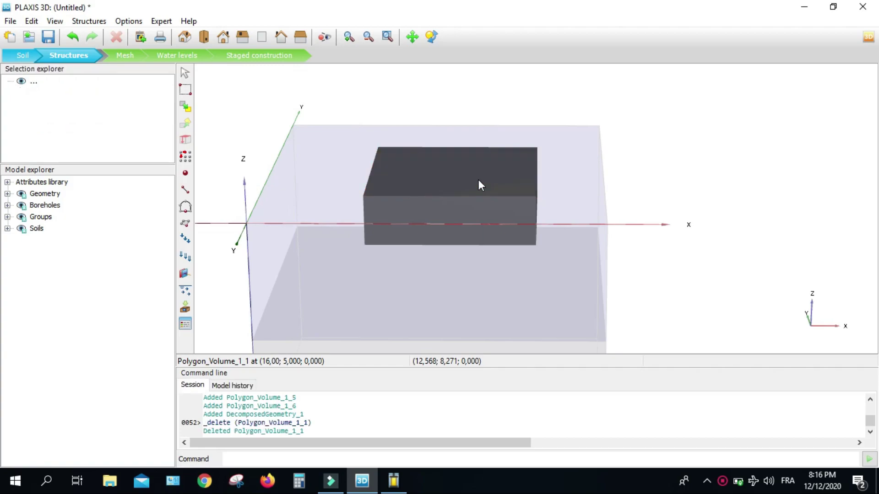
{"action": "left_click", "coordinate": [467, 181]}
{"action": "key", "text": "Delete"}
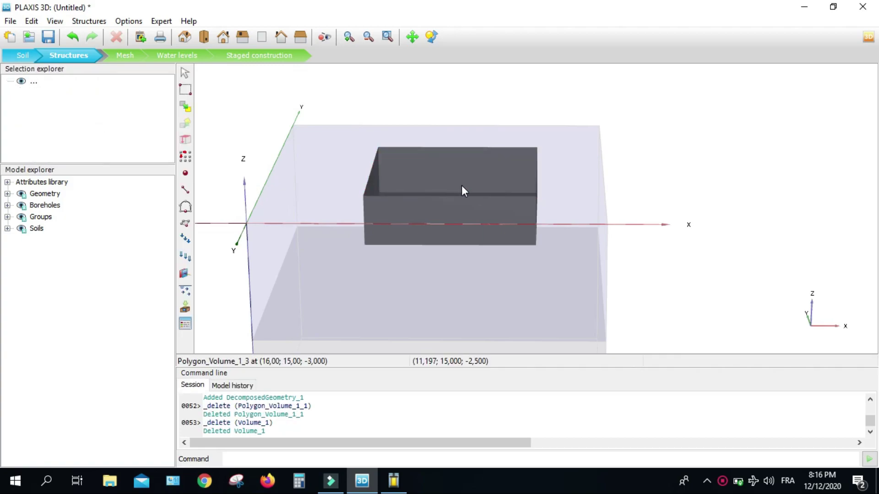
Step: Examine the open box from an oblique angle, checking its wall and bottom surfaces individually
{"action": "middle_click_drag", "start_coordinate": [466, 203], "coordinate": [448, 223]}
{"action": "left_click", "coordinate": [430, 36]}
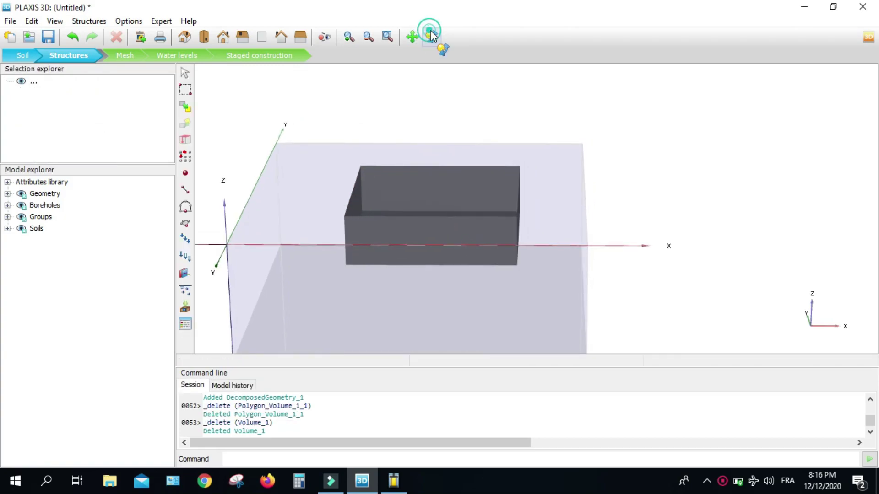
{"action": "left_click_drag", "start_coordinate": [451, 132], "coordinate": [488, 136]}
{"action": "scroll", "coordinate": [434, 161], "scroll_direction": "up", "scroll_amount": 2}
{"action": "scroll", "coordinate": [436, 187], "scroll_direction": "down", "scroll_amount": 2}
{"action": "key", "text": "Escape"}
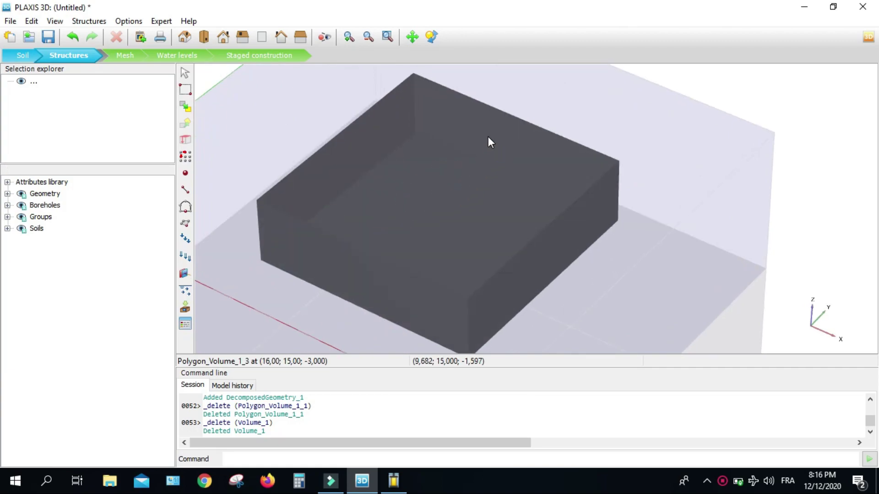
{"action": "left_click", "coordinate": [488, 136]}
{"action": "left_click", "coordinate": [357, 138]}
{"action": "left_click", "coordinate": [337, 247]}
{"action": "left_click", "coordinate": [414, 226]}
{"action": "left_click", "coordinate": [496, 274]}
{"action": "middle_click_drag", "start_coordinate": [525, 284], "coordinate": [525, 229]}
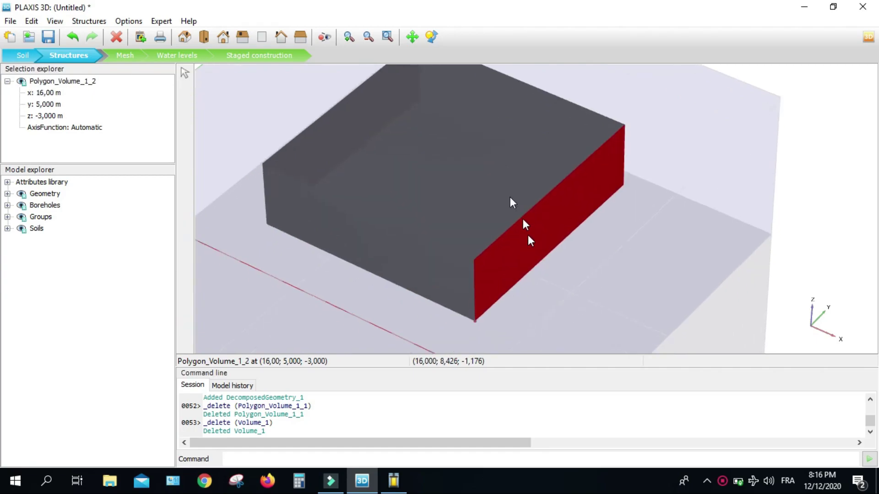
Step: Create a plate on the bottom surface of the open box
{"action": "left_click", "coordinate": [432, 37]}
{"action": "mouse_move", "coordinate": [448, 143]}
{"action": "left_mouse_down"}
{"action": "mouse_move", "coordinate": [481, 108]}
{"action": "mouse_move", "coordinate": [616, 106]}
{"action": "mouse_move", "coordinate": [513, 128]}
{"action": "mouse_move", "coordinate": [494, 151]}
{"action": "mouse_move", "coordinate": [465, 133]}
{"action": "mouse_move", "coordinate": [449, 150]}
{"action": "left_mouse_up"}
{"action": "left_click", "coordinate": [428, 181]}
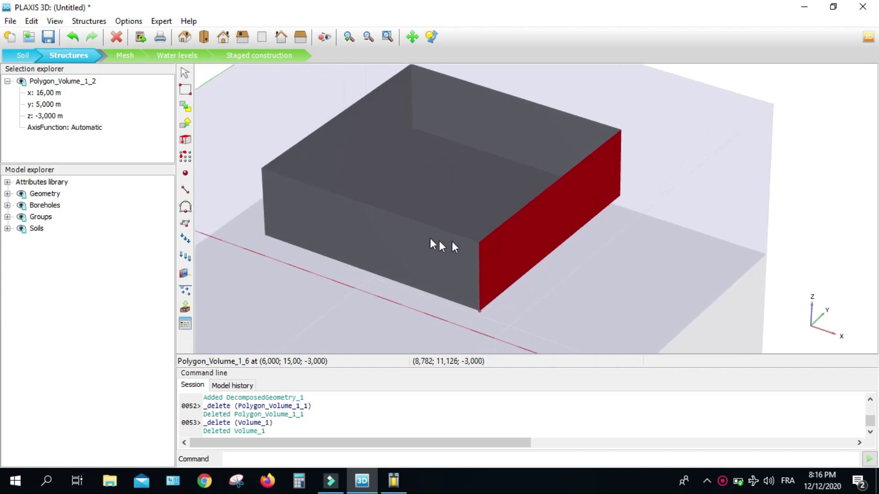
{"action": "left_click", "coordinate": [437, 175]}
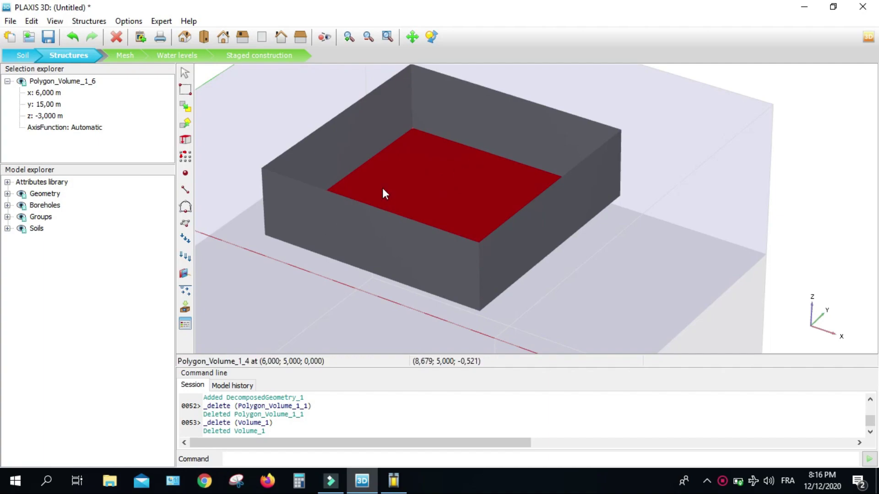
{"action": "right_click", "coordinate": [431, 181]}
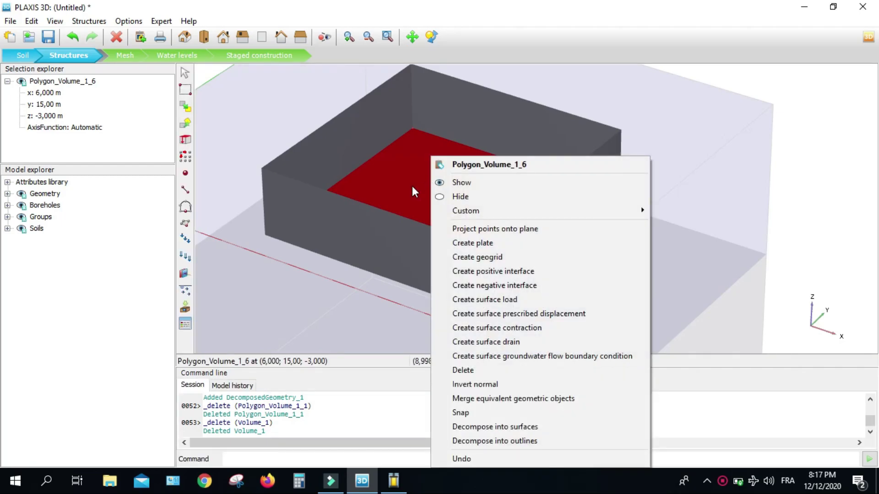
{"action": "left_click", "coordinate": [457, 247]}
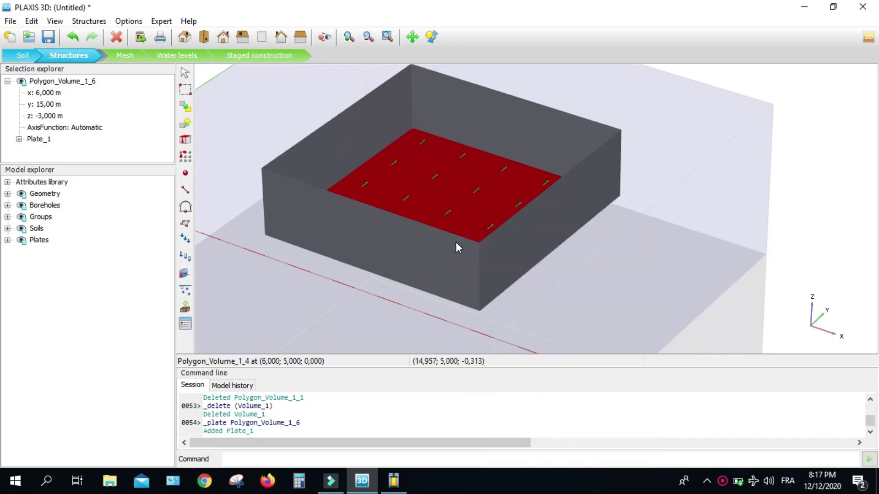
Step: Check the four side wall surfaces around the bottom plate one by one
{"action": "left_click", "coordinate": [458, 113]}
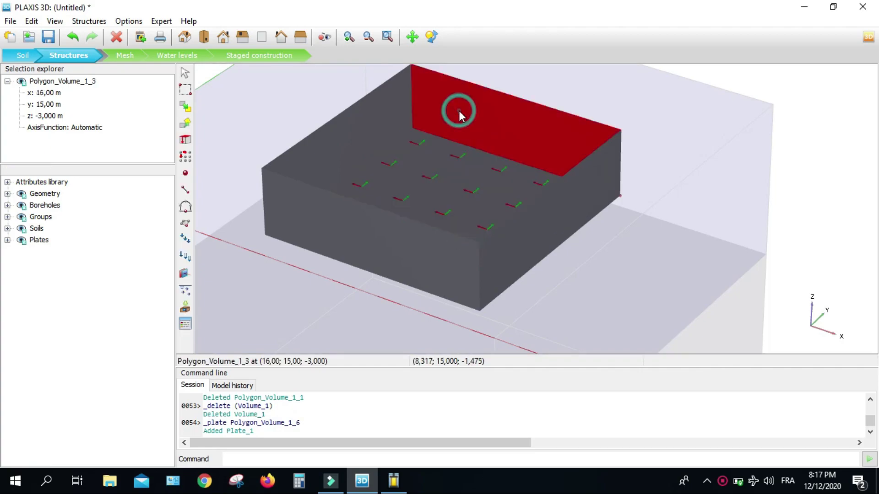
{"action": "left_click", "coordinate": [381, 111]}
{"action": "left_click", "coordinate": [386, 235]}
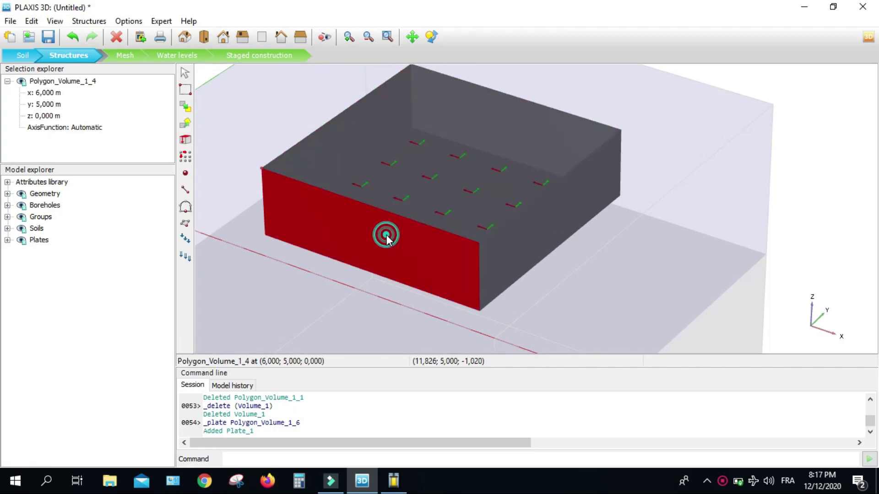
{"action": "left_click", "coordinate": [515, 253]}
{"action": "left_click", "coordinate": [565, 142]}
{"action": "left_click", "coordinate": [376, 117]}
{"action": "left_click", "coordinate": [348, 248]}
Step: Combine the four side walls of the box into a single surface
{"action": "left_click", "coordinate": [497, 263]}
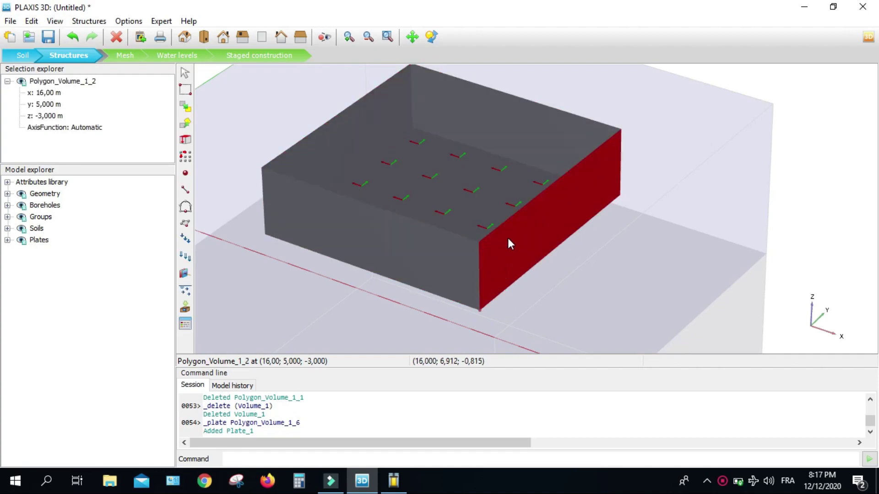
{"action": "left_click", "coordinate": [532, 139], "text": "ctrl"}
{"action": "left_click", "coordinate": [356, 130], "text": "ctrl"}
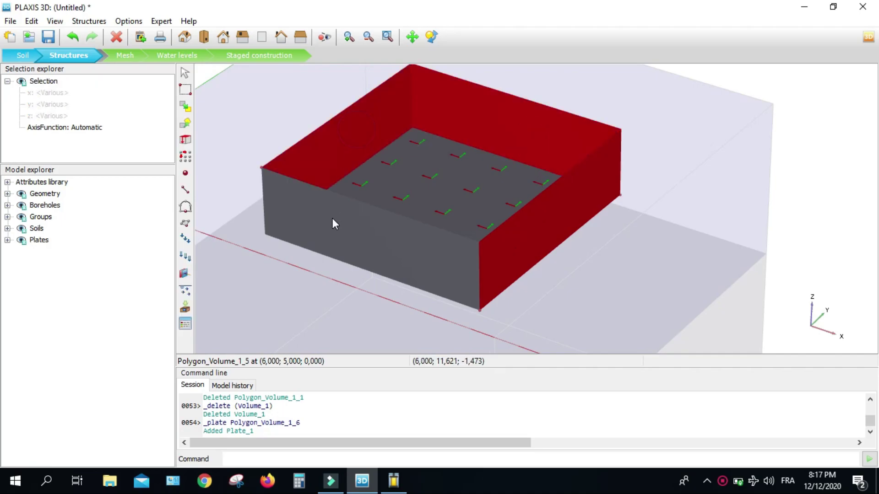
{"action": "left_click", "coordinate": [334, 222], "text": "ctrl"}
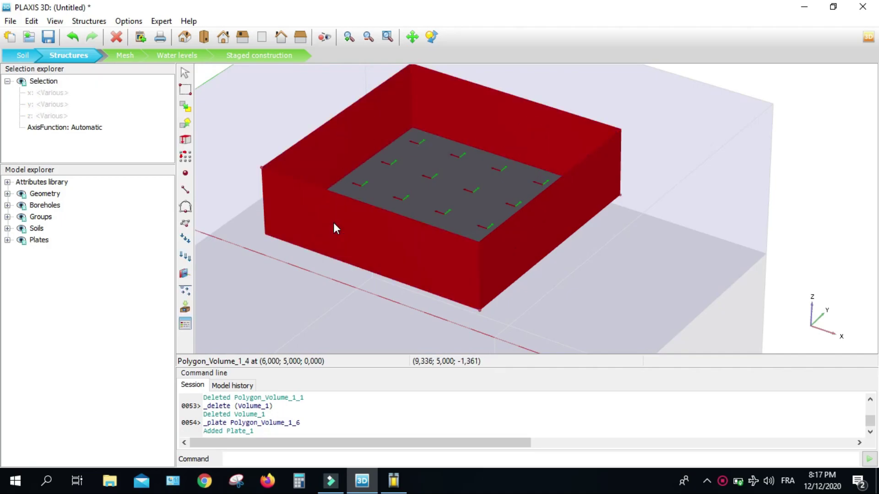
{"action": "right_click", "coordinate": [334, 223]}
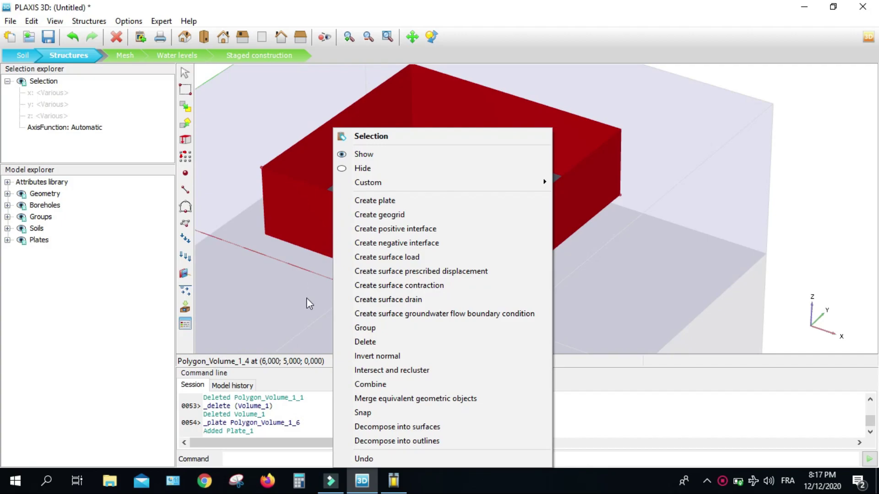
{"action": "left_click", "coordinate": [353, 384]}
{"action": "left_click", "coordinate": [348, 133]}
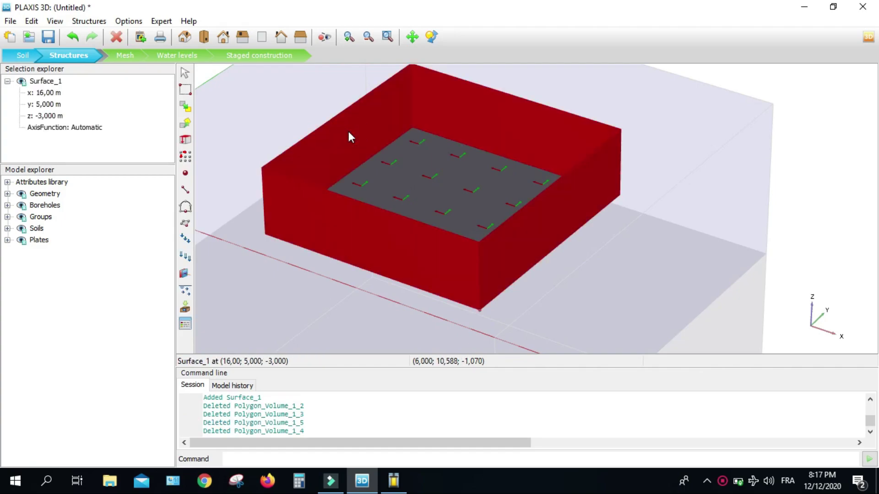
{"action": "right_click", "coordinate": [349, 137]}
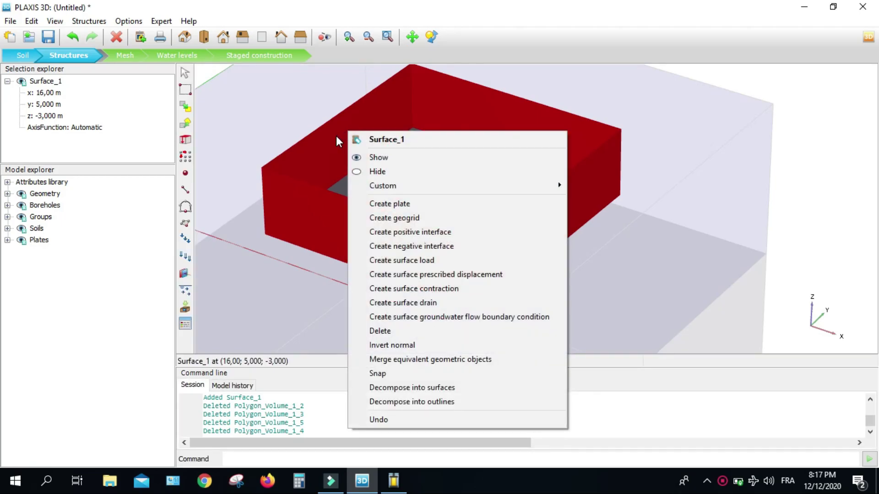
{"action": "left_click", "coordinate": [323, 144]}
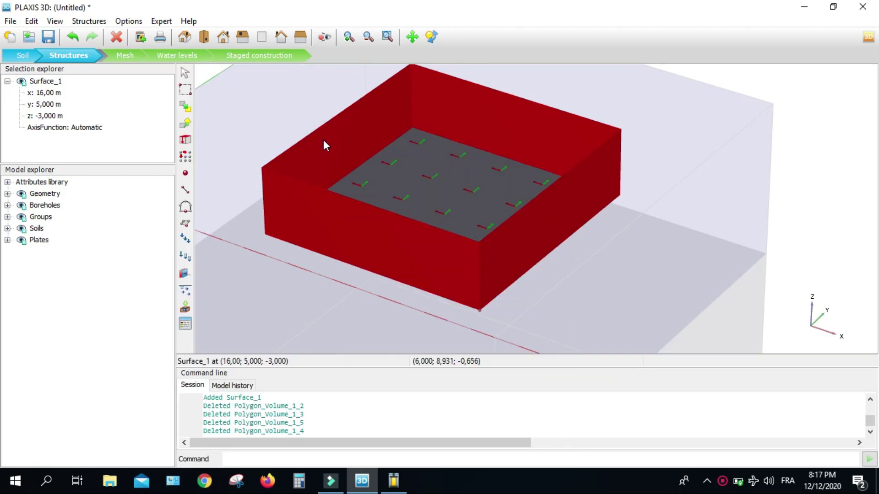
{"action": "right_click", "coordinate": [324, 141]}
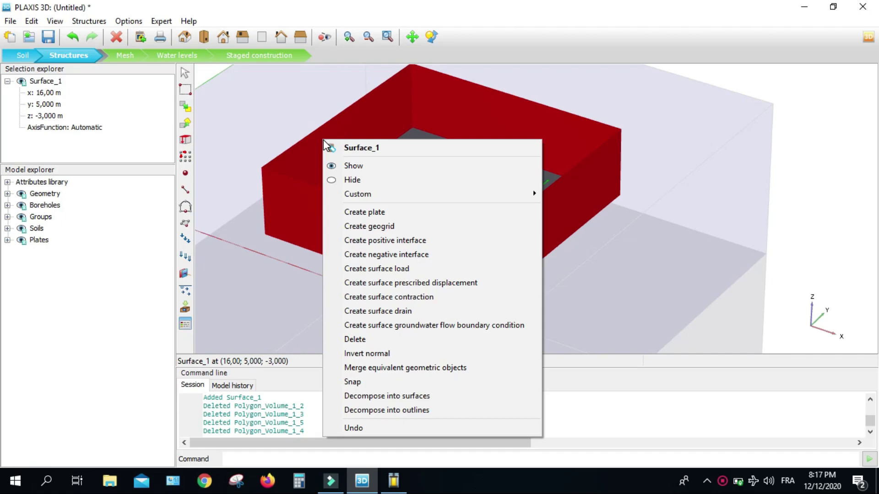
{"action": "left_click", "coordinate": [471, 104]}
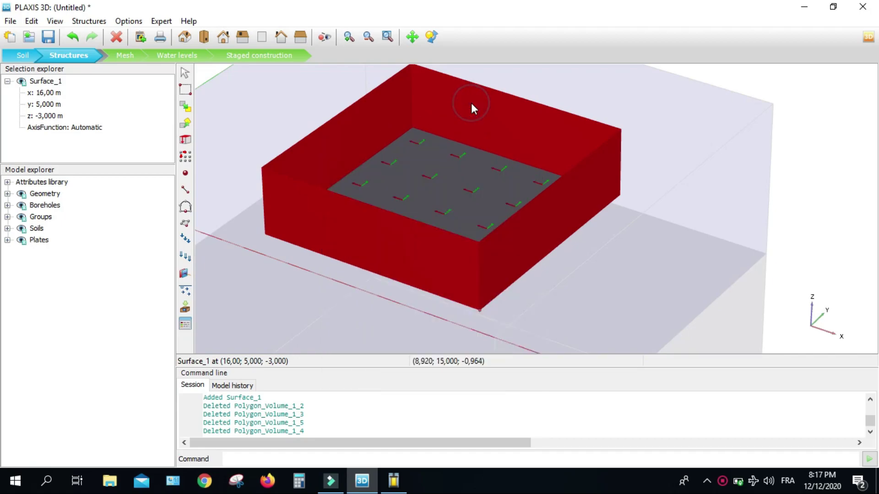
Step: Assign the Tutorial 1b- Basement floor material to the plate on the bottom surface
{"action": "left_click", "coordinate": [438, 159]}
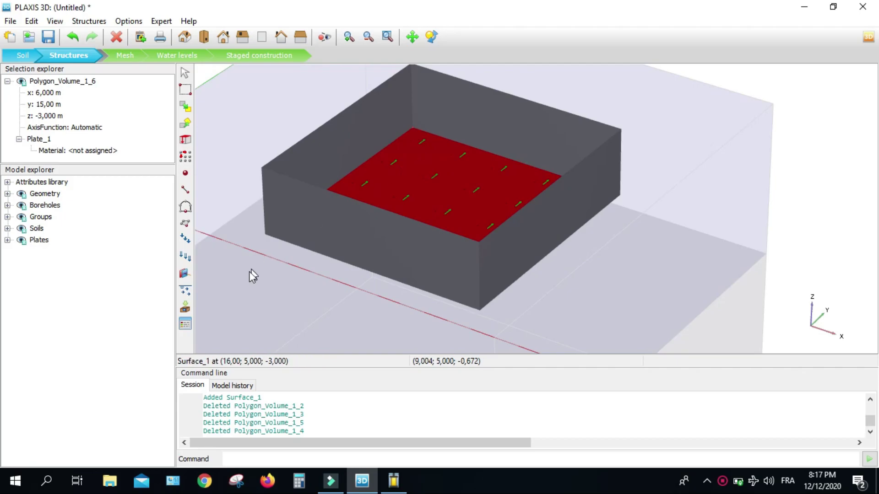
{"action": "left_click", "coordinate": [185, 325]}
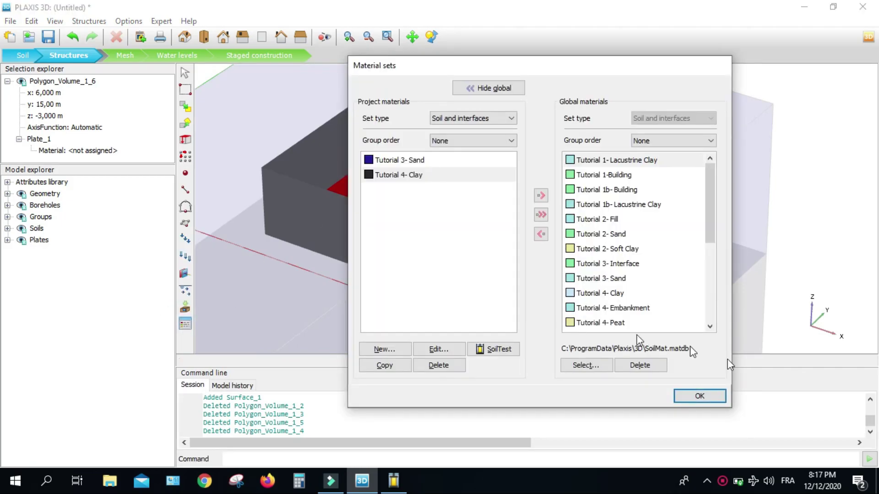
{"action": "left_click", "coordinate": [687, 394]}
{"action": "right_click", "coordinate": [475, 179]}
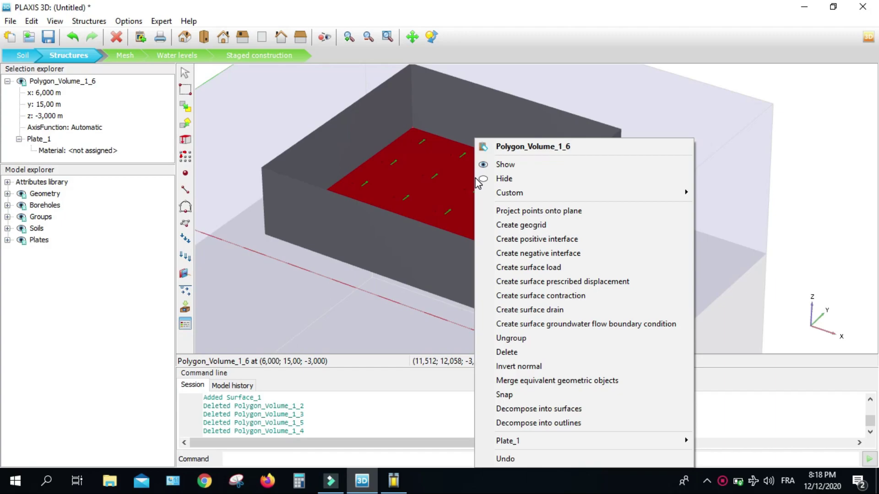
{"action": "mouse_move", "coordinate": [508, 438]}
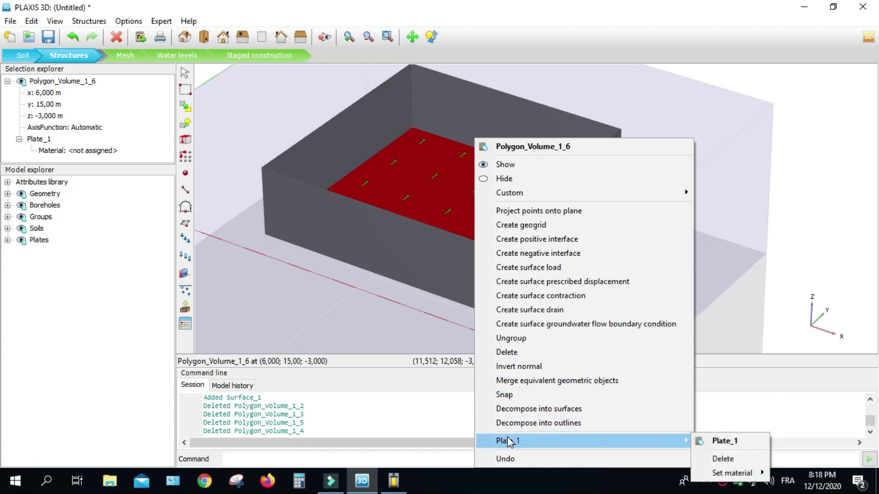
{"action": "mouse_move", "coordinate": [715, 476]}
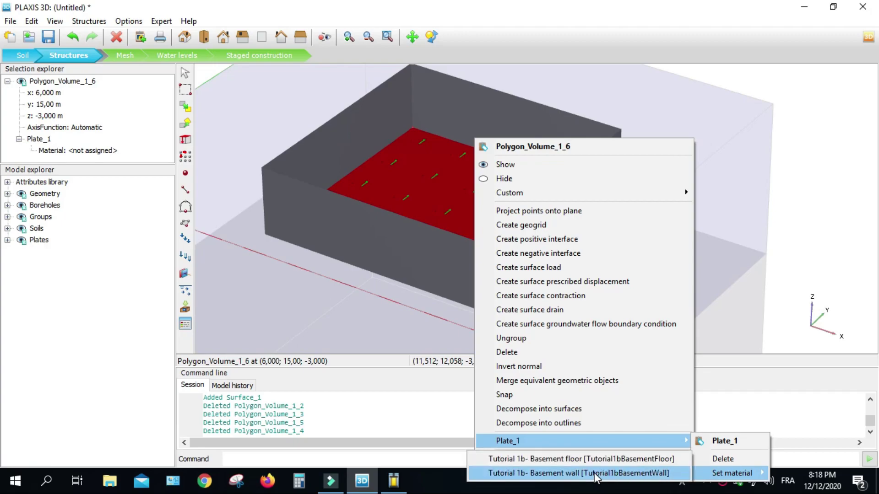
{"action": "left_click", "coordinate": [570, 462]}
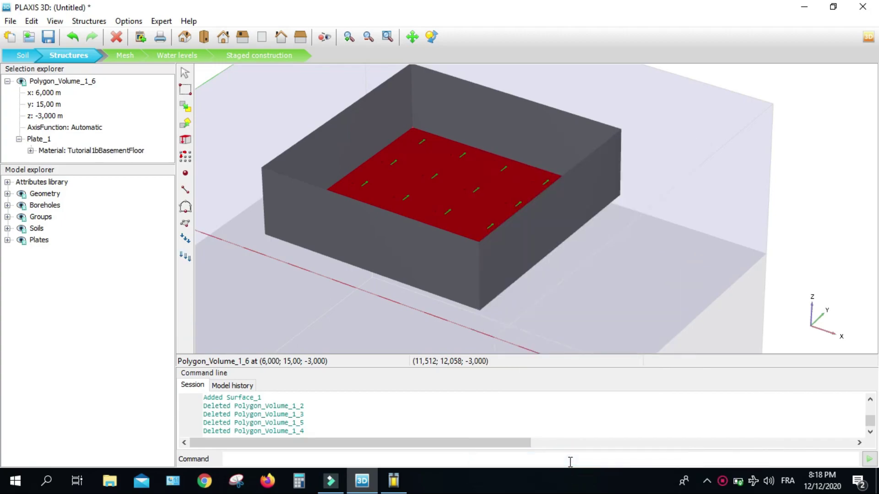
{"action": "left_click", "coordinate": [77, 151]}
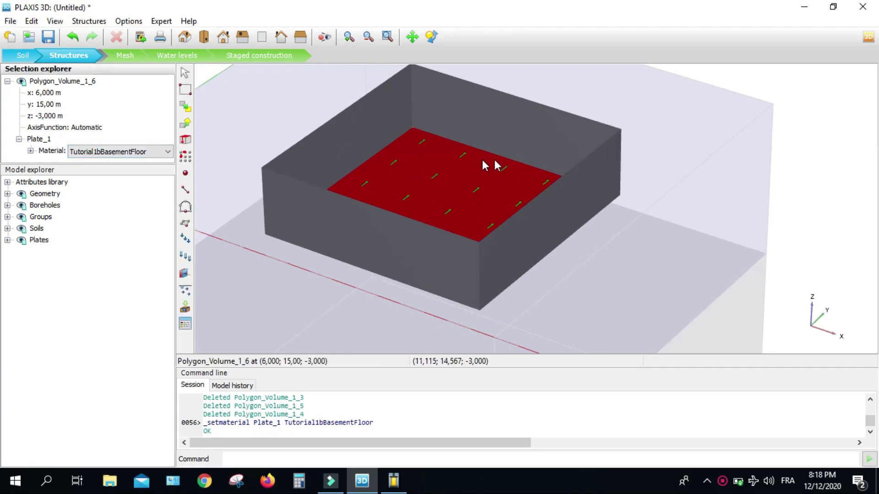
{"action": "left_click", "coordinate": [100, 151]}
{"action": "left_click", "coordinate": [101, 151]}
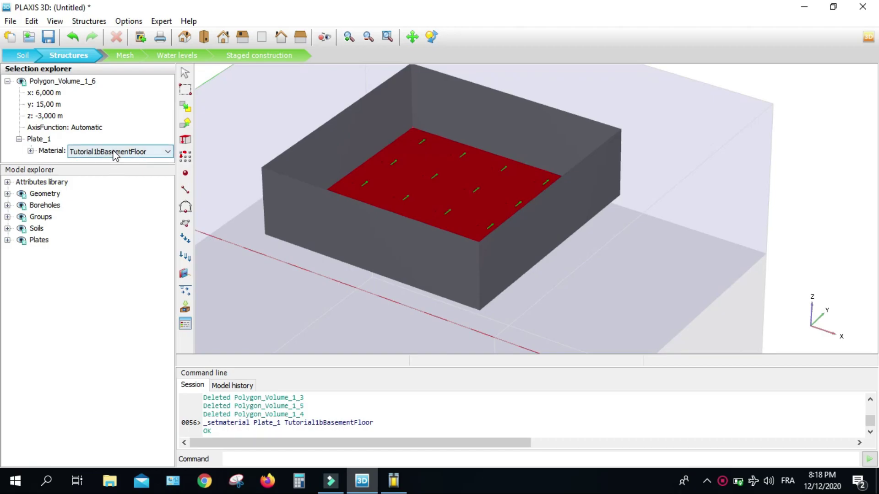
Step: Review the project and global plate material sets and the property form for a new plate material without adding one
{"action": "left_click", "coordinate": [185, 325]}
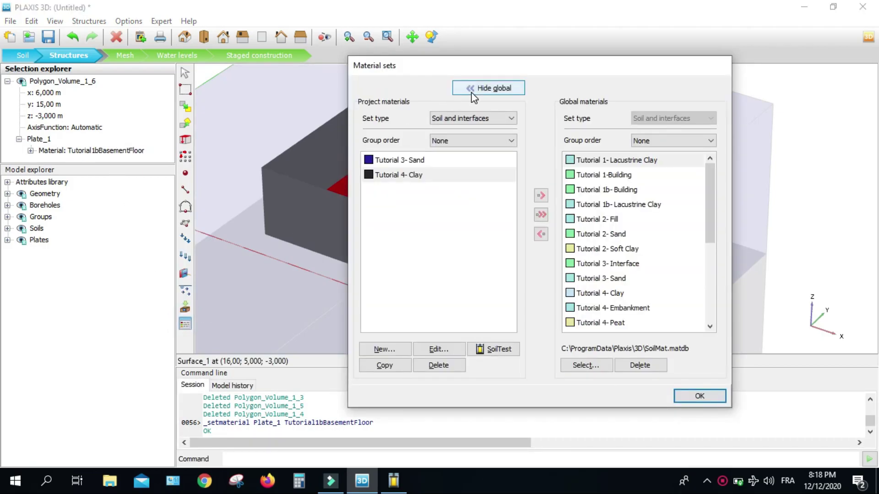
{"action": "left_click", "coordinate": [467, 119]}
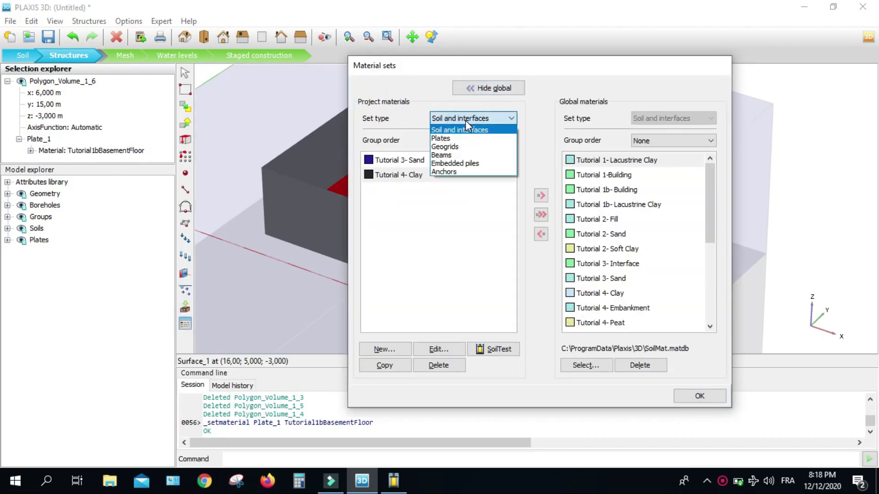
{"action": "left_click", "coordinate": [465, 120]}
{"action": "left_click", "coordinate": [465, 120]}
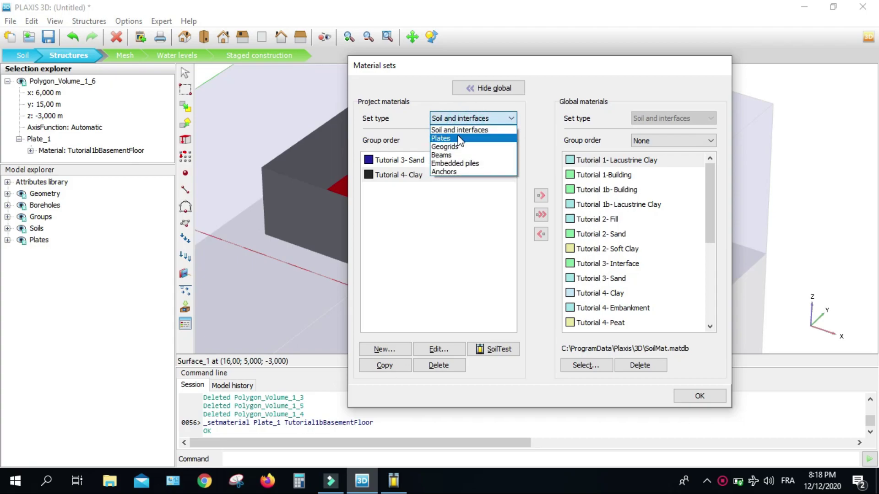
{"action": "left_click", "coordinate": [459, 139]}
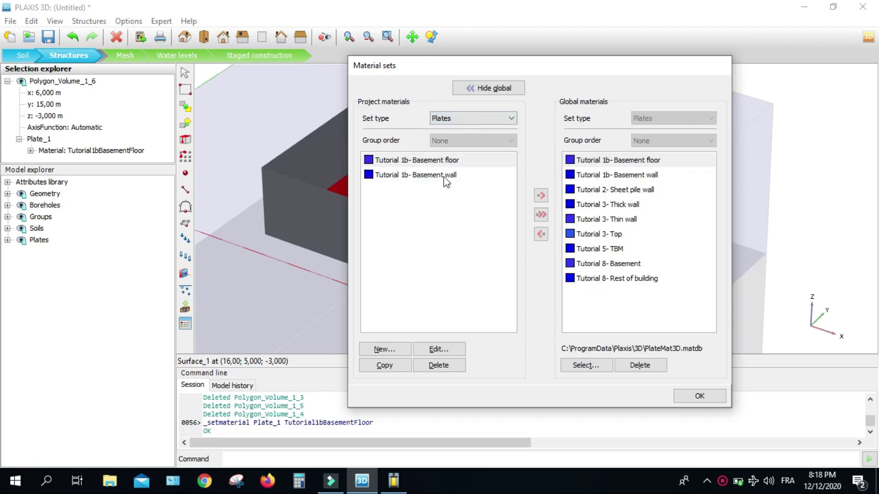
{"action": "left_click", "coordinate": [394, 350]}
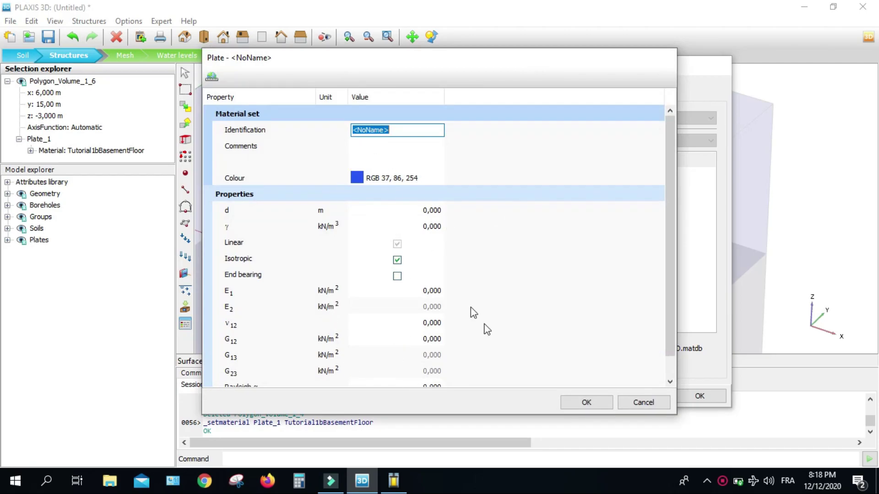
{"action": "left_click", "coordinate": [638, 402]}
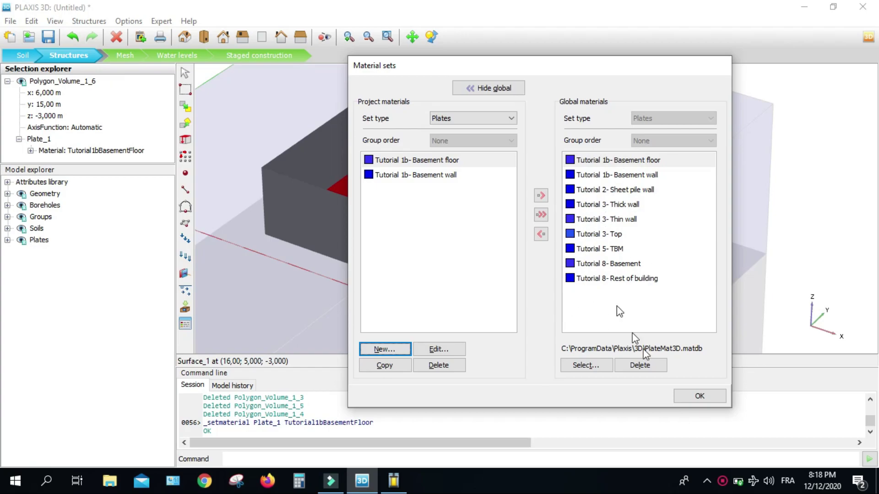
{"action": "left_click", "coordinate": [699, 395]}
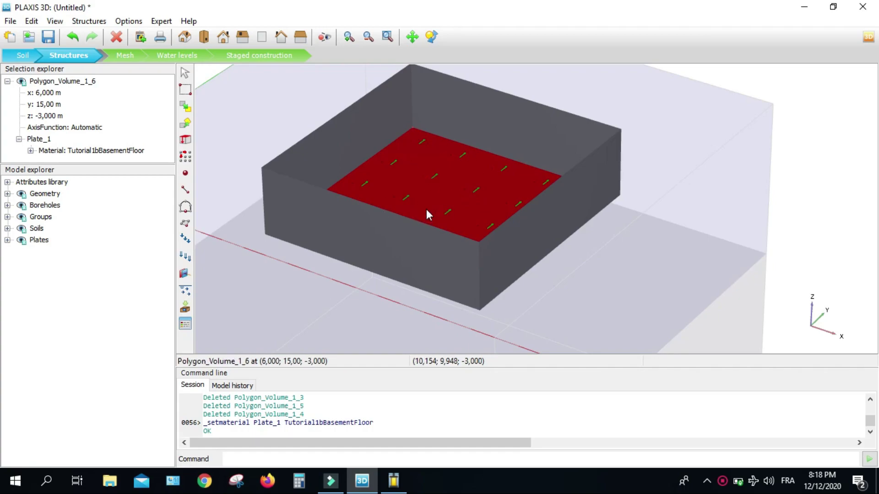
Step: Create a plate on the combined side wall surface and assign it the Tutorial 1b- Basement wall material
{"action": "left_click", "coordinate": [334, 138]}
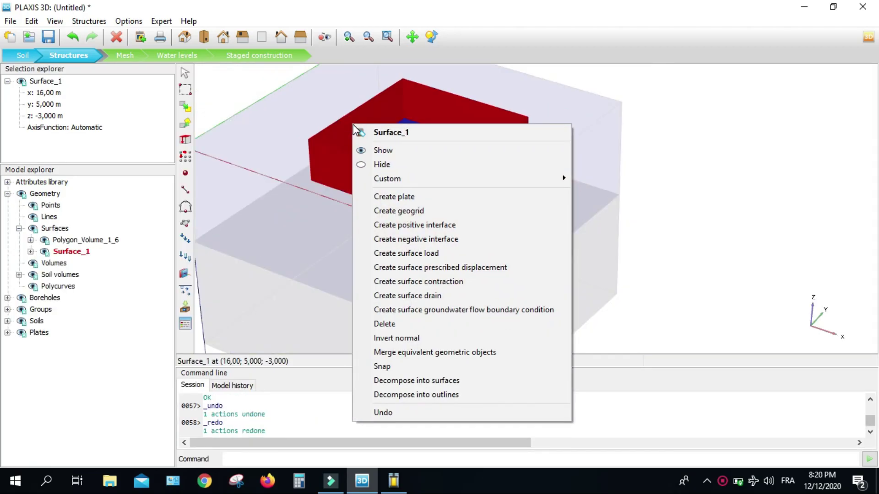
{"action": "left_click", "coordinate": [386, 204]}
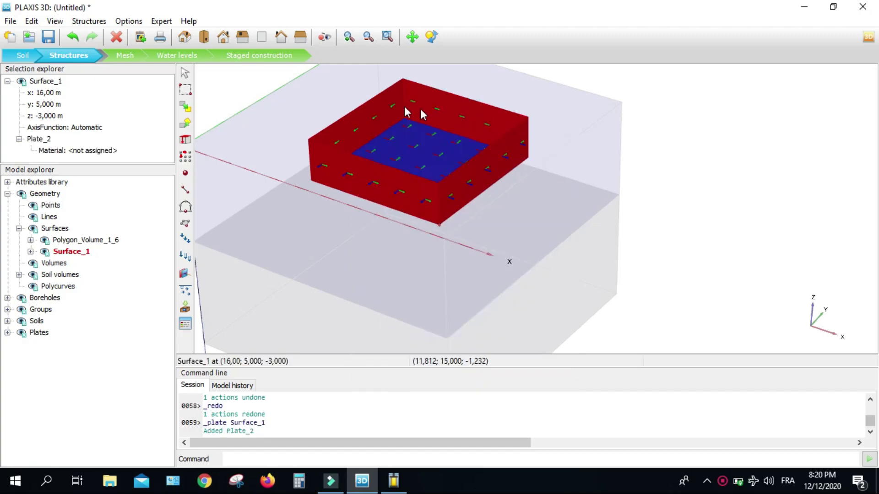
{"action": "right_click", "coordinate": [329, 135]}
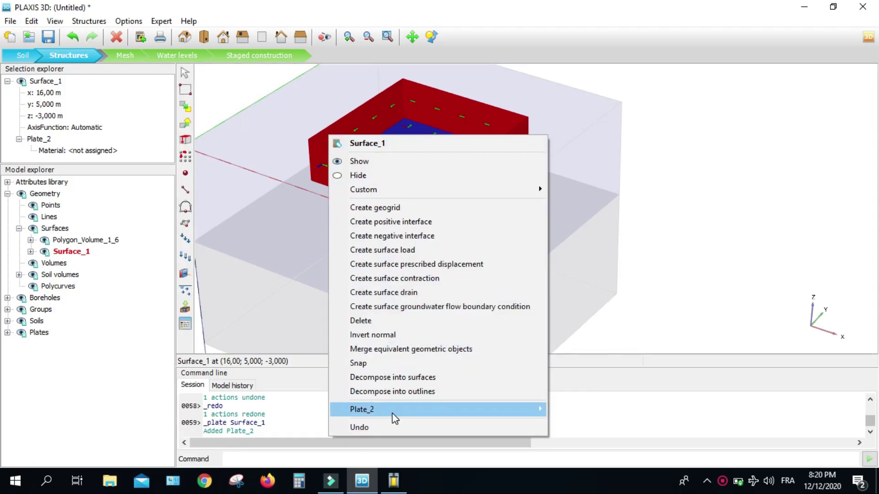
{"action": "mouse_move", "coordinate": [543, 410]}
{"action": "mouse_move", "coordinate": [581, 443]}
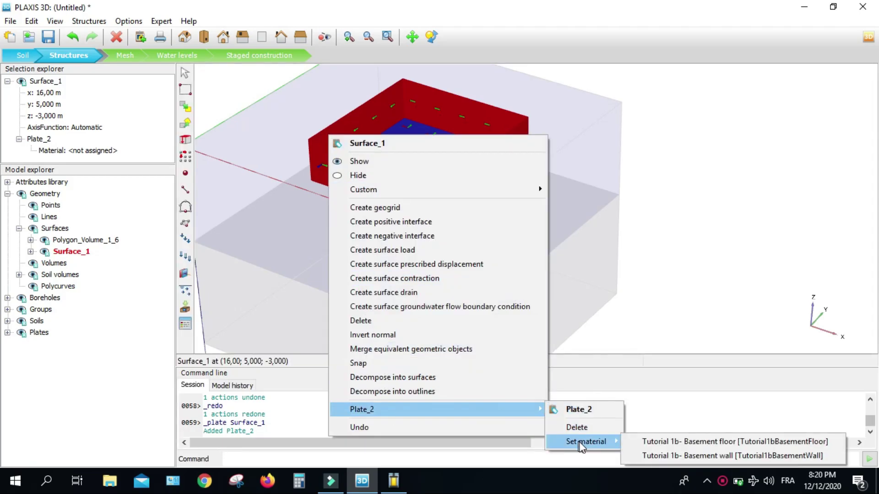
{"action": "left_click", "coordinate": [654, 453]}
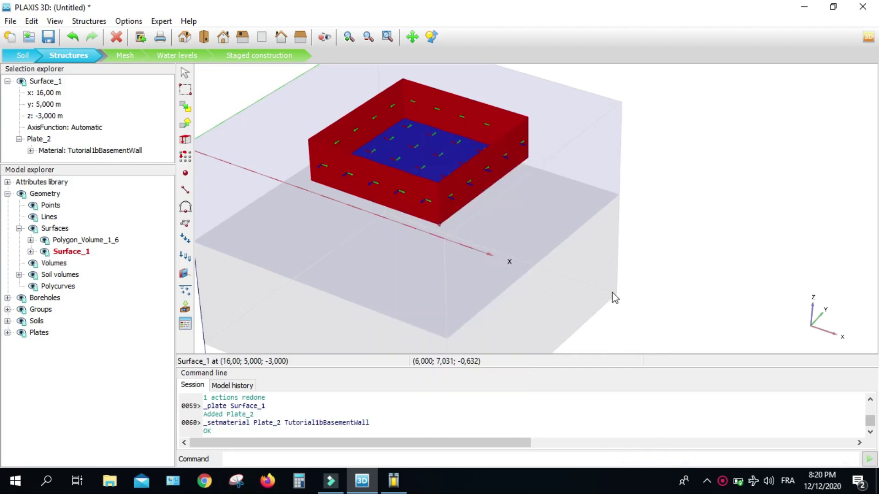
Step: Create a surface load on the bottom surface of the basement, leaving its surface points unchanged
{"action": "scroll", "coordinate": [663, 209], "scroll_direction": "down", "scroll_amount": 3}
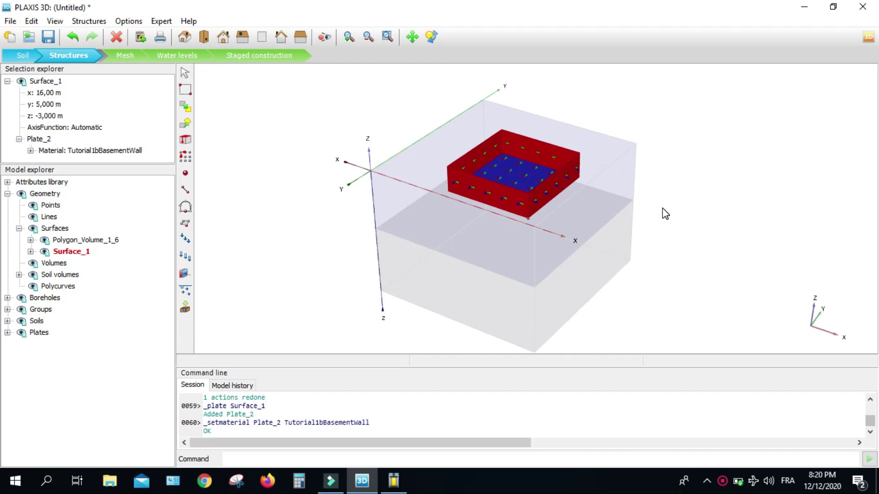
{"action": "scroll", "coordinate": [663, 208], "scroll_direction": "up", "scroll_amount": 3}
{"action": "scroll", "coordinate": [662, 208], "scroll_direction": "down", "scroll_amount": 3}
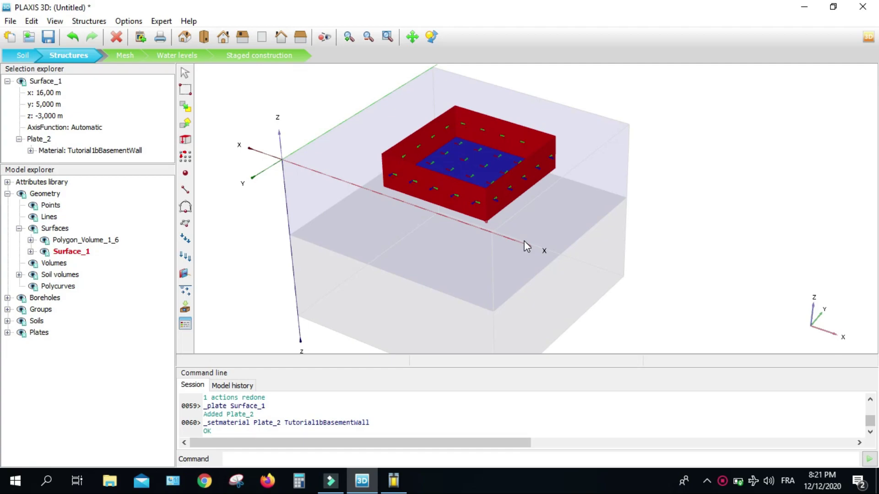
{"action": "left_click", "coordinate": [469, 158]}
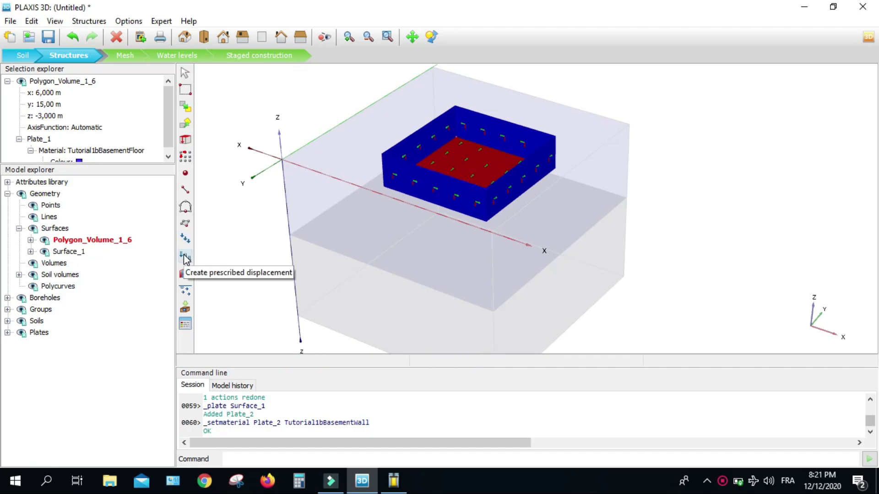
{"action": "right_click", "coordinate": [443, 156]}
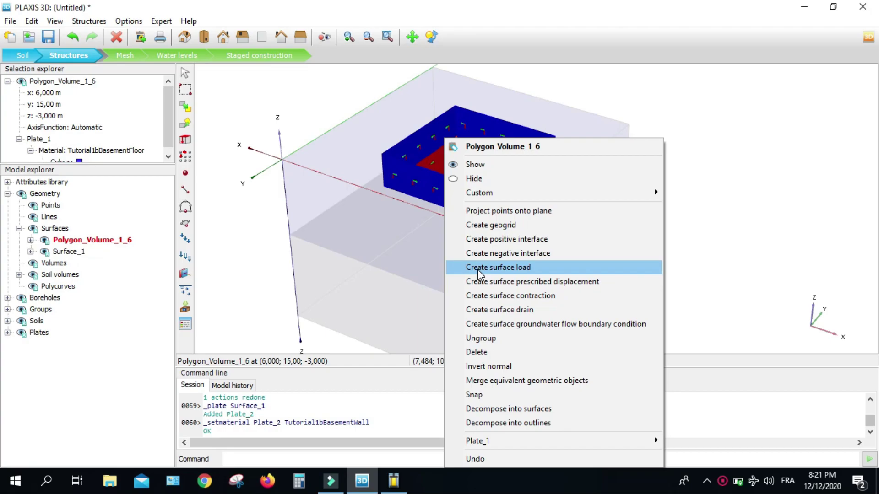
{"action": "left_click", "coordinate": [477, 270]}
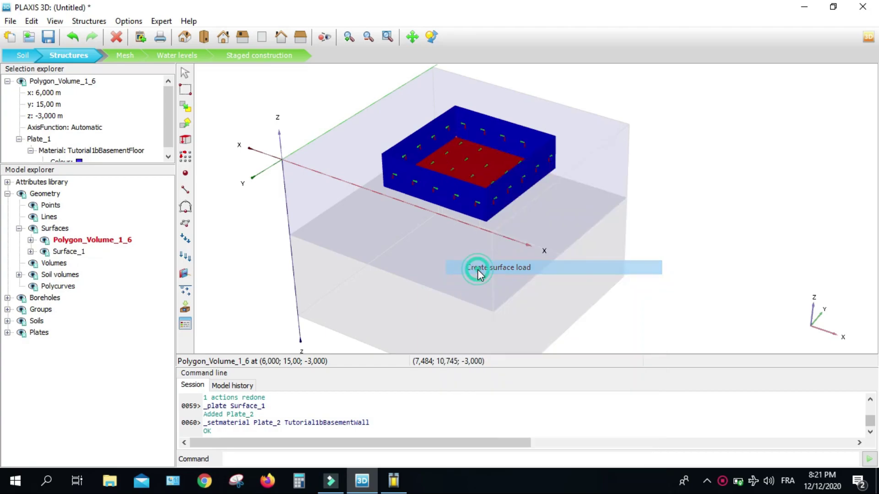
{"action": "left_click", "coordinate": [449, 150]}
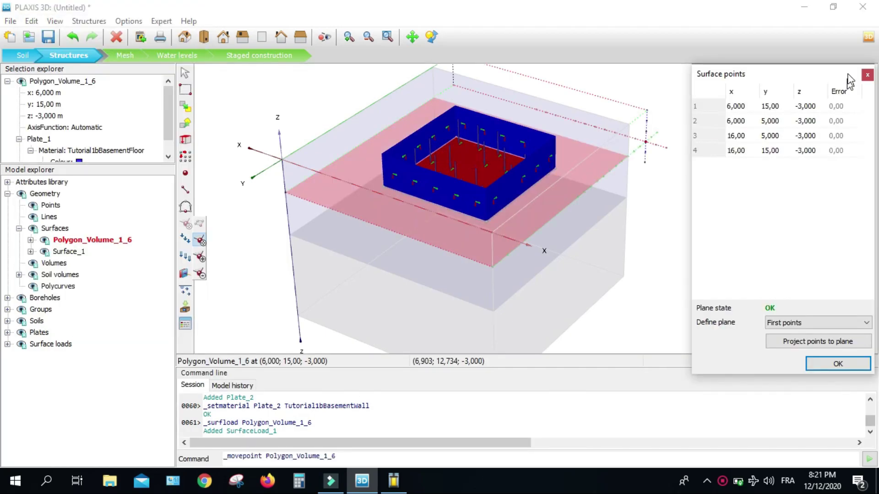
{"action": "left_click", "coordinate": [868, 74]}
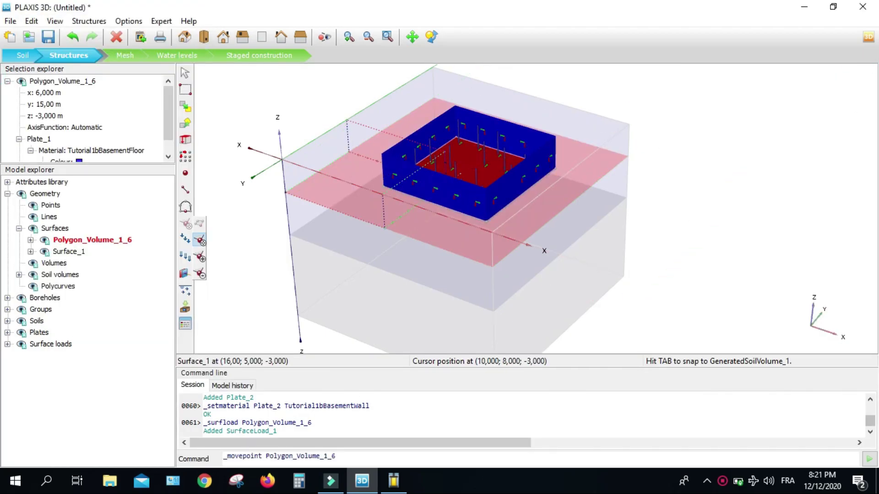
{"action": "key", "text": "Escape"}
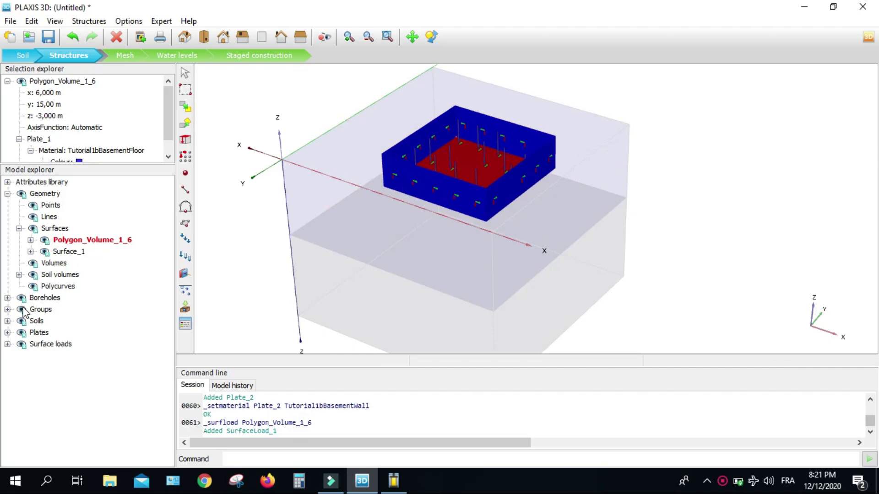
Step: Set the floor surface load's σz component to 50 kN/m² and check the direction of the load arrows
{"action": "left_click", "coordinate": [7, 344]}
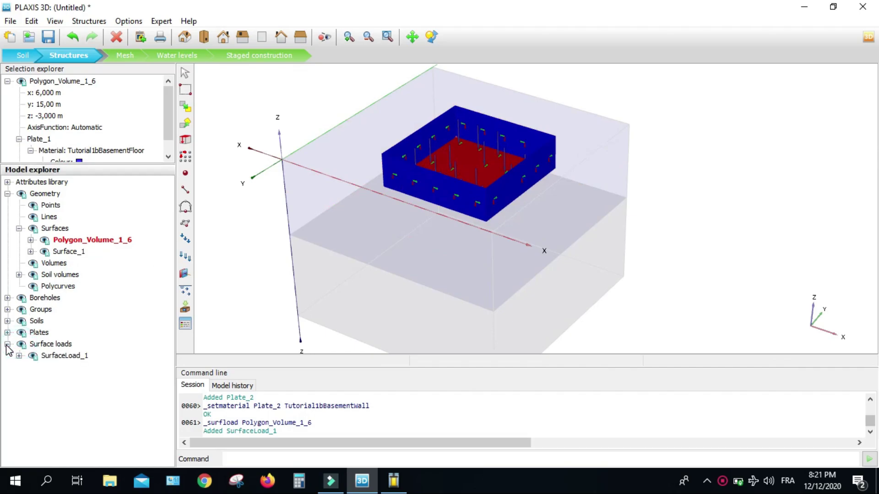
{"action": "left_click", "coordinate": [19, 356]}
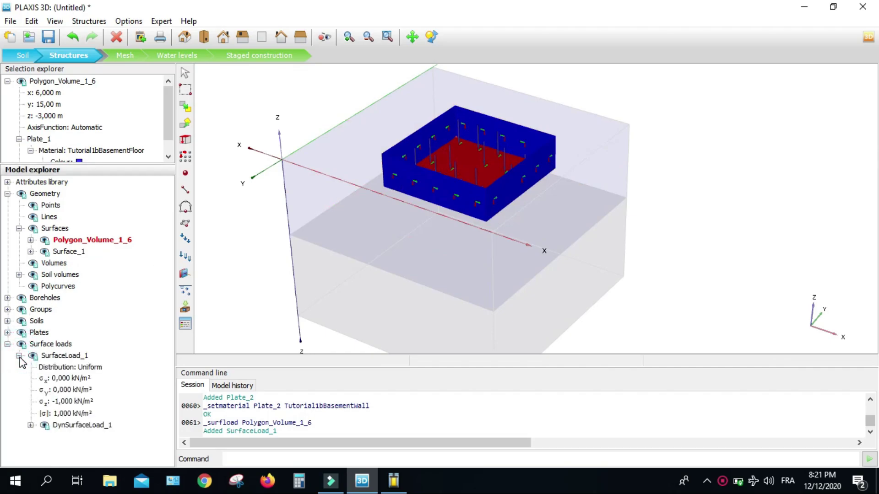
{"action": "left_click", "coordinate": [43, 402]}
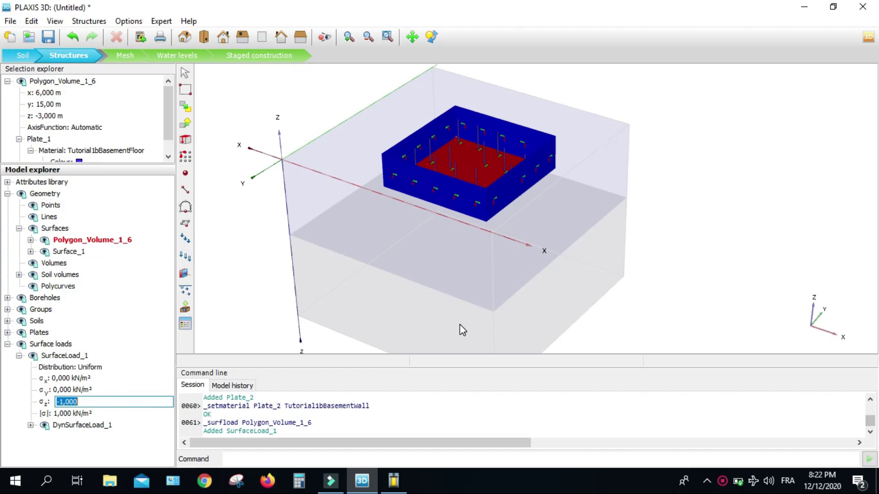
{"action": "type", "text": "50"}
{"action": "left_click", "coordinate": [68, 411]}
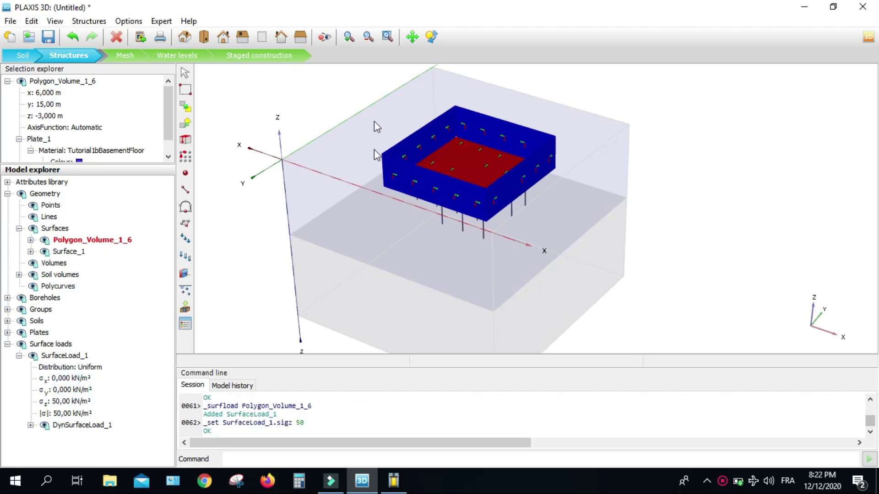
{"action": "left_click", "coordinate": [431, 39]}
{"action": "left_click_drag", "start_coordinate": [359, 138], "coordinate": [367, 104]}
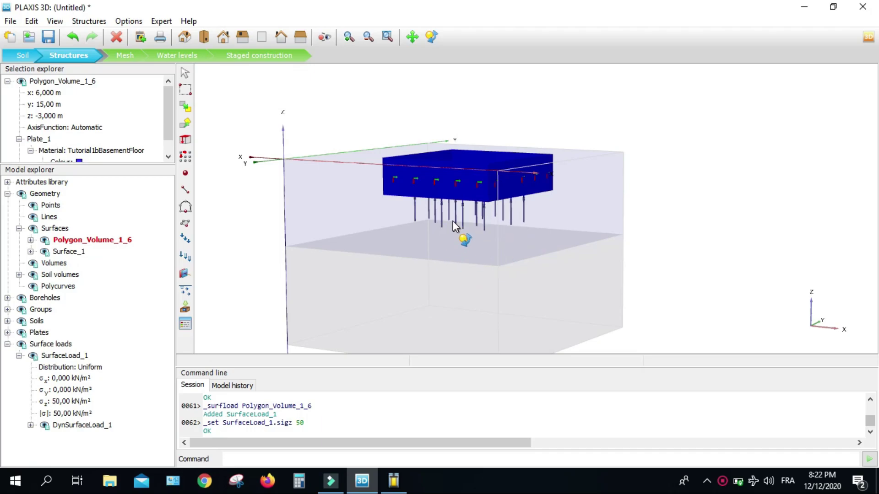
Step: Set the floor surface load's σz component to -50 kN/m² and check the direction of the load arrows
{"action": "left_click", "coordinate": [56, 403]}
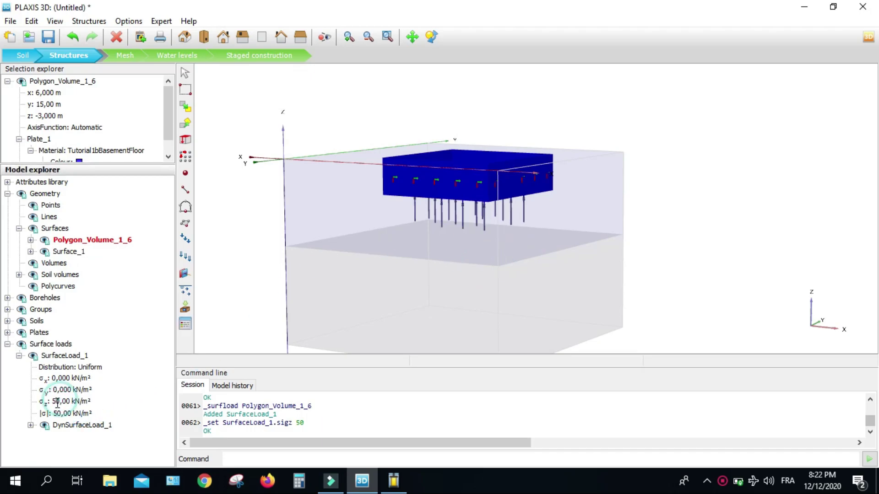
{"action": "left_click", "coordinate": [57, 403]}
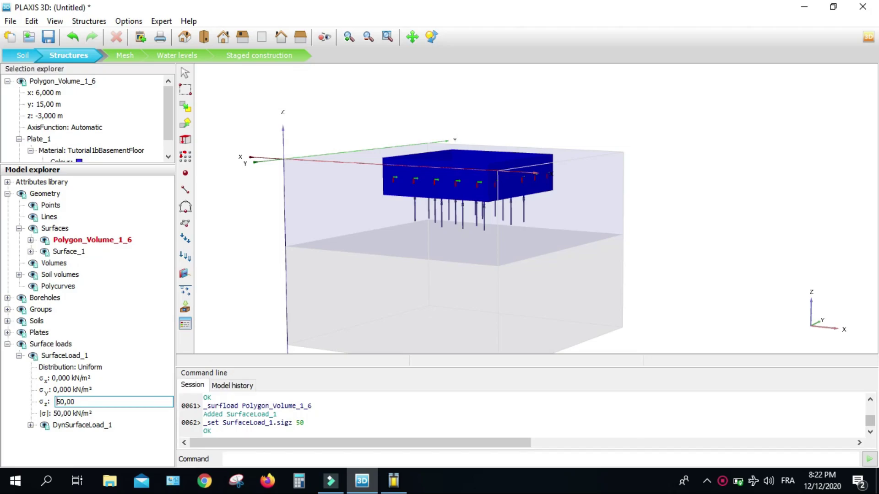
{"action": "key", "text": "Return"}
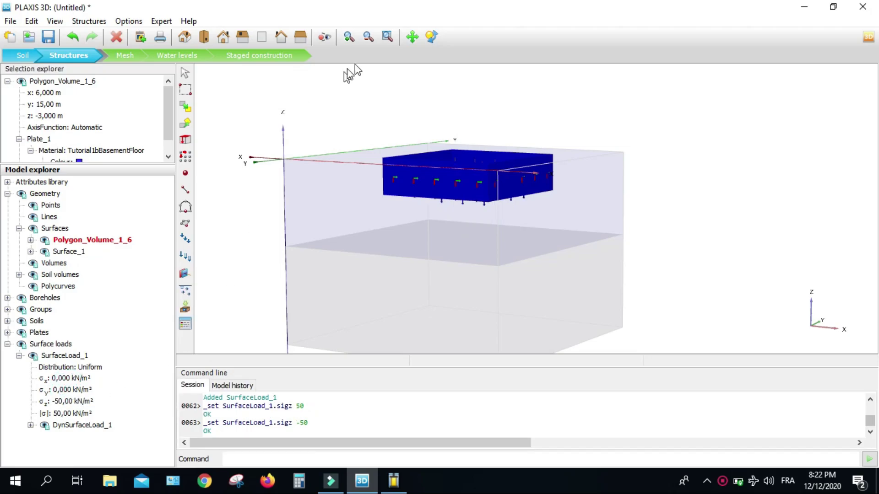
{"action": "left_click", "coordinate": [431, 36]}
{"action": "mouse_move", "coordinate": [382, 124]}
{"action": "left_mouse_down"}
{"action": "mouse_move", "coordinate": [386, 173]}
{"action": "mouse_move", "coordinate": [372, 176]}
{"action": "mouse_move", "coordinate": [354, 158]}
{"action": "mouse_move", "coordinate": [376, 138]}
{"action": "left_mouse_up"}
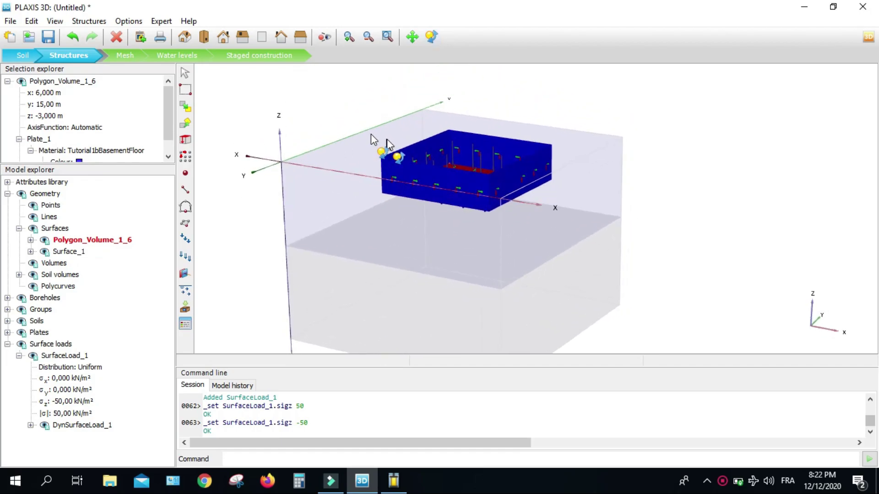
Step: Go to the mesh stage and generate the mesh with a Coarse element distribution
{"action": "left_click", "coordinate": [123, 56]}
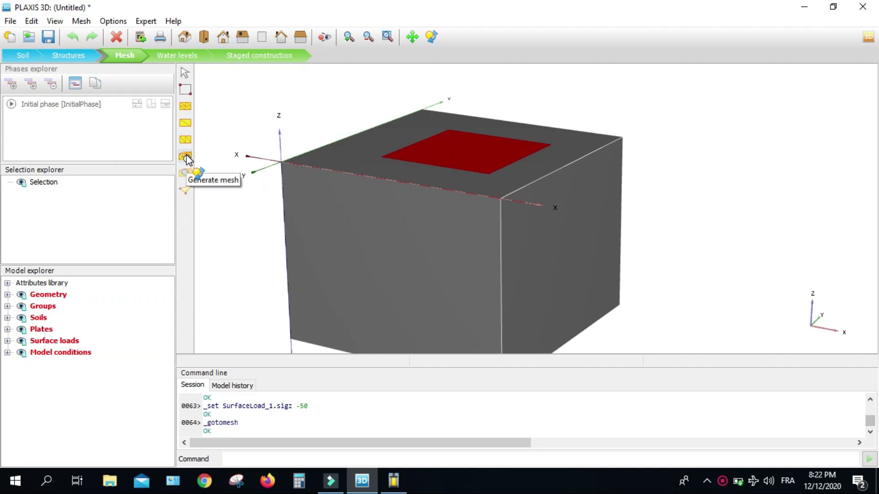
{"action": "right_click_drag", "start_coordinate": [362, 214], "coordinate": [443, 204], "text": "ctrl"}
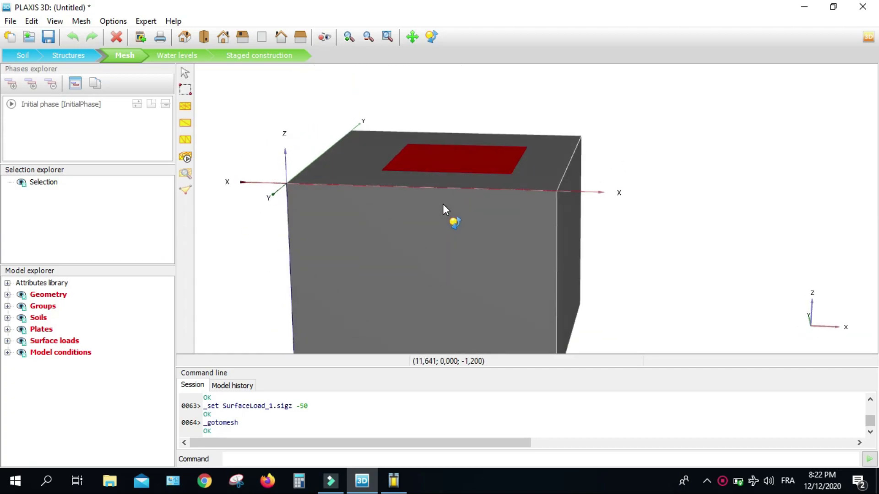
{"action": "left_click", "coordinate": [185, 156]}
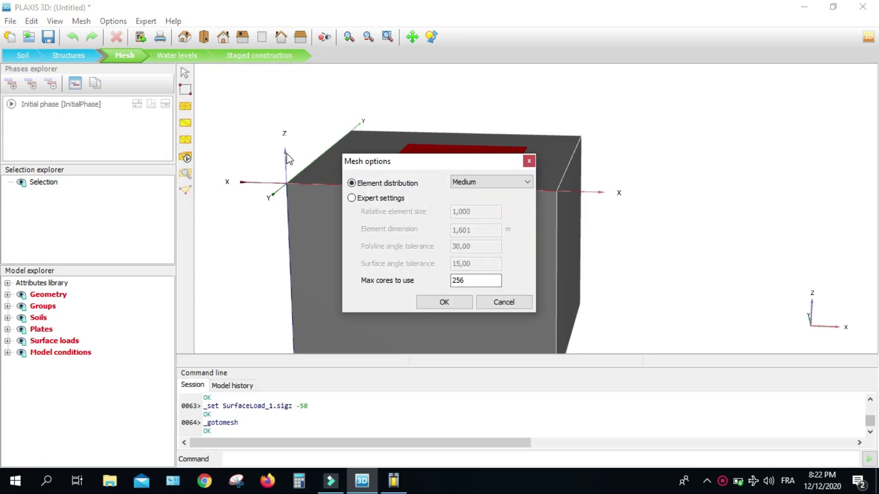
{"action": "left_click", "coordinate": [459, 184]}
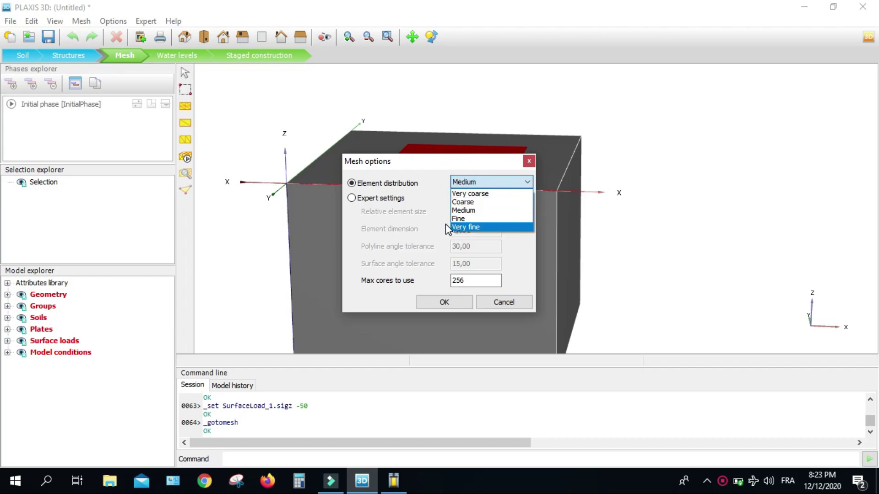
{"action": "left_click", "coordinate": [468, 203]}
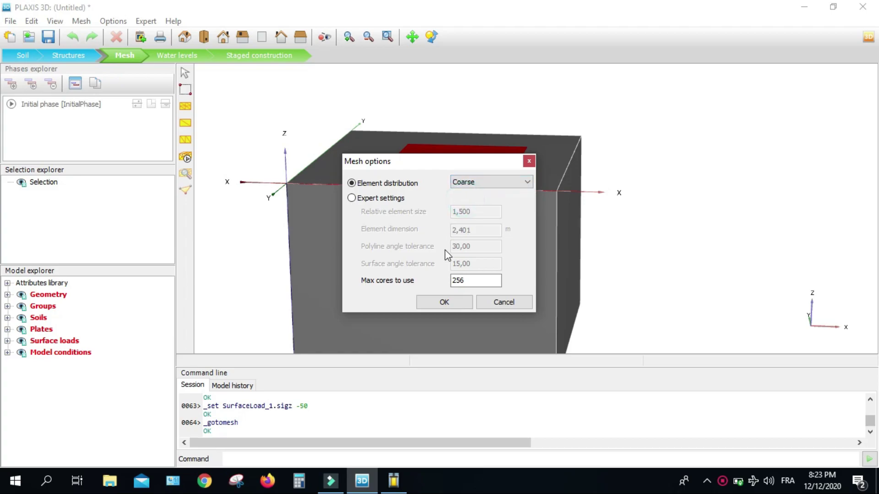
{"action": "left_click", "coordinate": [436, 302]}
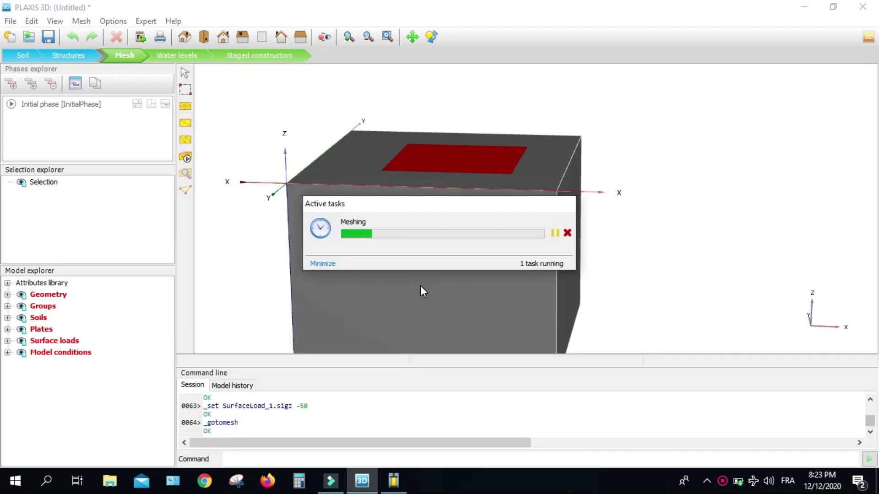
Step: View the generated mesh in PLAXIS Output, examine the elements on the soil's top and side faces, and close the output
{"action": "left_click", "coordinate": [186, 174]}
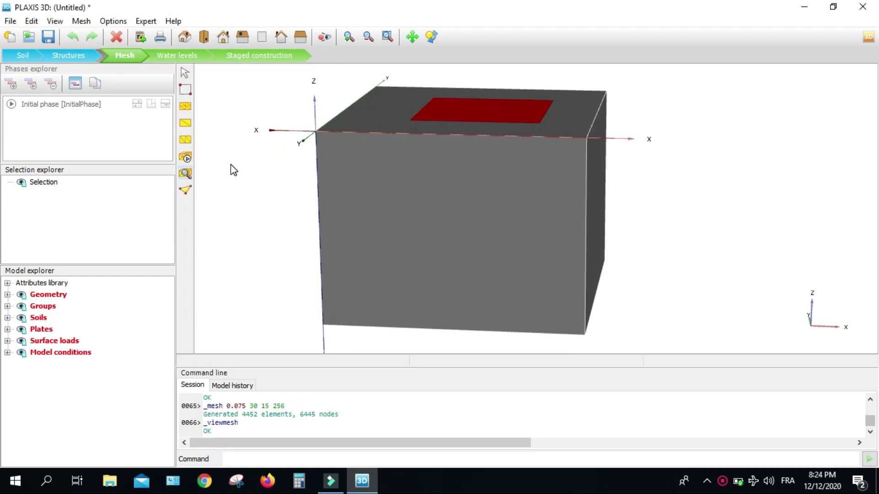
{"action": "left_click", "coordinate": [706, 482]}
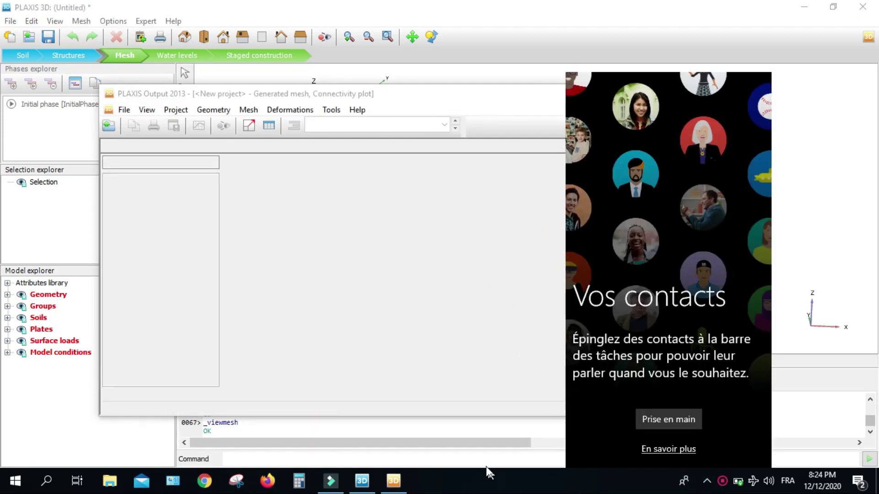
{"action": "left_click", "coordinate": [407, 98]}
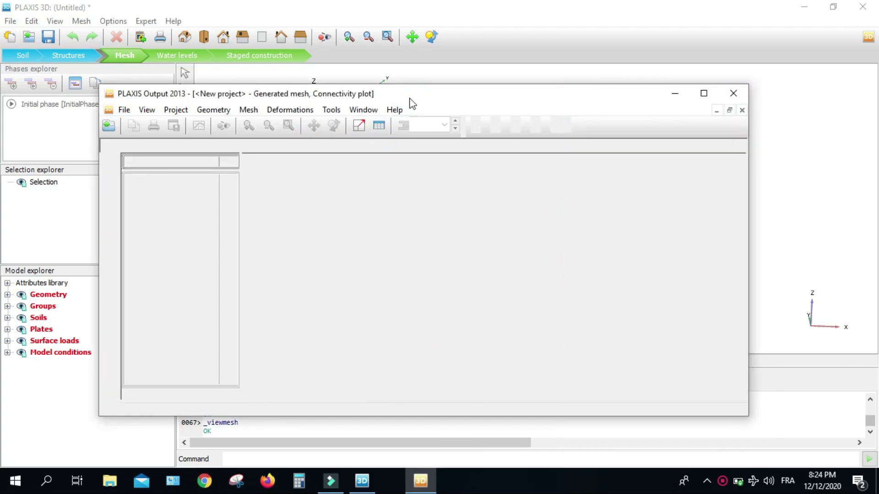
{"action": "middle_click_drag", "start_coordinate": [471, 267], "coordinate": [447, 275]}
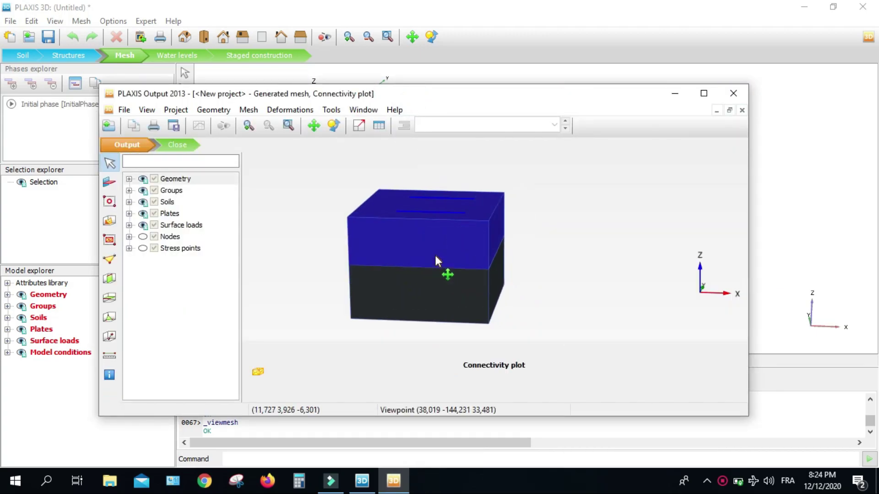
{"action": "left_click", "coordinate": [333, 125]}
{"action": "left_click_drag", "start_coordinate": [368, 208], "coordinate": [397, 217]}
{"action": "scroll", "coordinate": [432, 212], "scroll_direction": "up", "scroll_amount": 5}
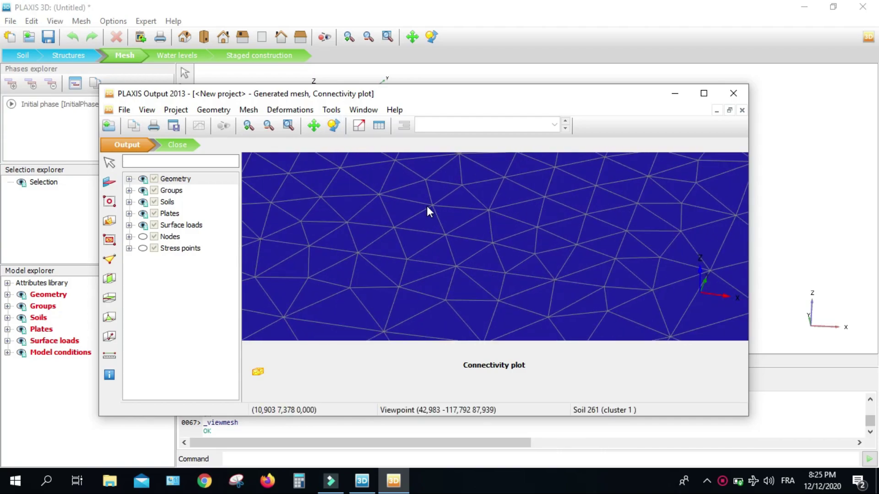
{"action": "scroll", "coordinate": [427, 206], "scroll_direction": "down", "scroll_amount": 2}
{"action": "scroll", "coordinate": [427, 208], "scroll_direction": "down", "scroll_amount": 4}
{"action": "left_click", "coordinate": [327, 129]}
{"action": "left_click_drag", "start_coordinate": [355, 158], "coordinate": [372, 180]}
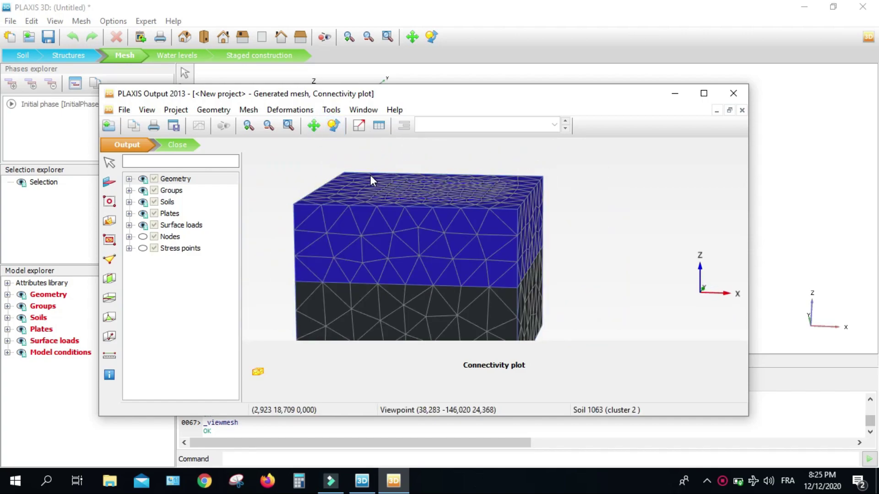
{"action": "left_click", "coordinate": [178, 145]}
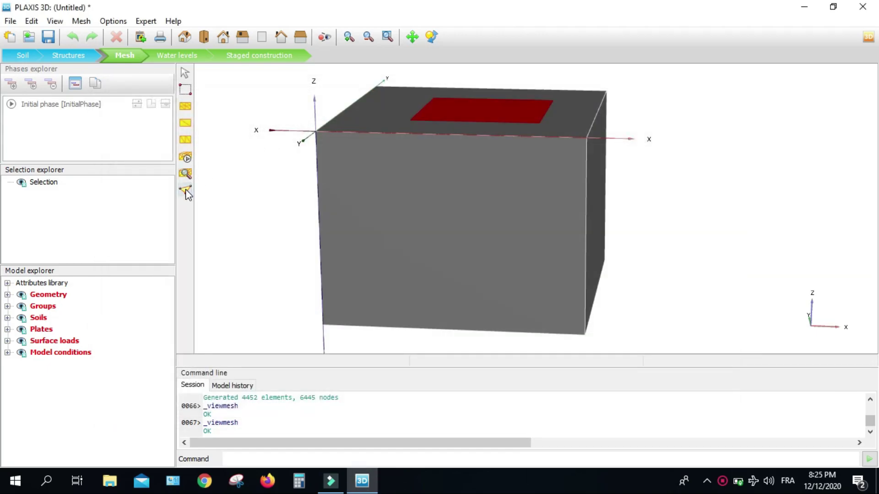
Step: Start selecting points for curves on the mesh and isolate the basement's floor plate with its nodes and stress points
{"action": "left_click", "coordinate": [186, 193]}
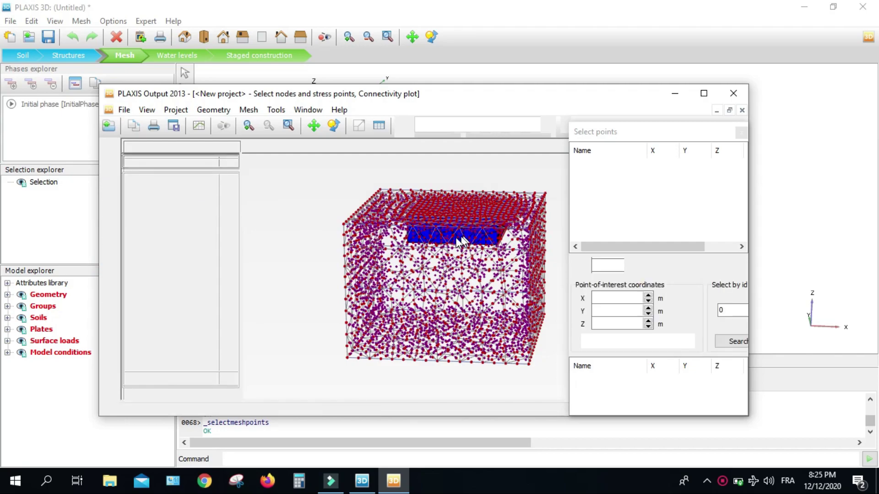
{"action": "left_click", "coordinate": [333, 126]}
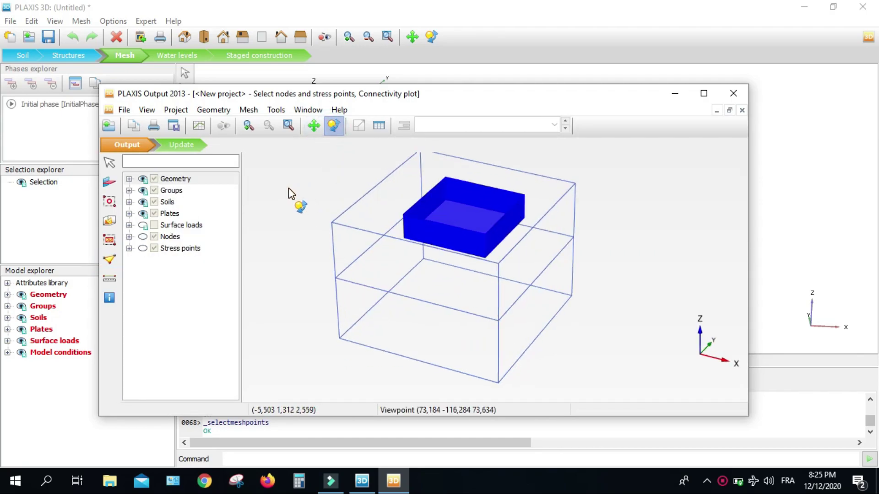
{"action": "scroll", "coordinate": [471, 207], "scroll_direction": "up", "scroll_amount": 6}
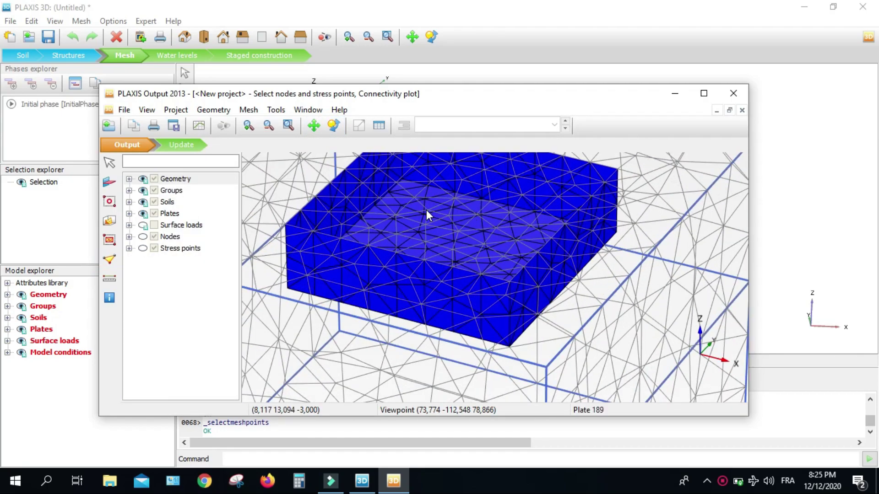
{"action": "scroll", "coordinate": [428, 224], "scroll_direction": "up", "scroll_amount": 1}
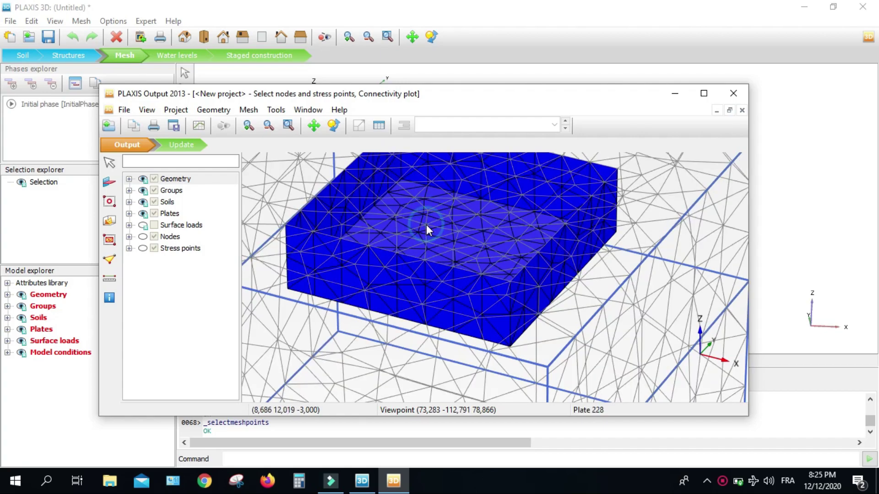
{"action": "left_click", "coordinate": [425, 226]}
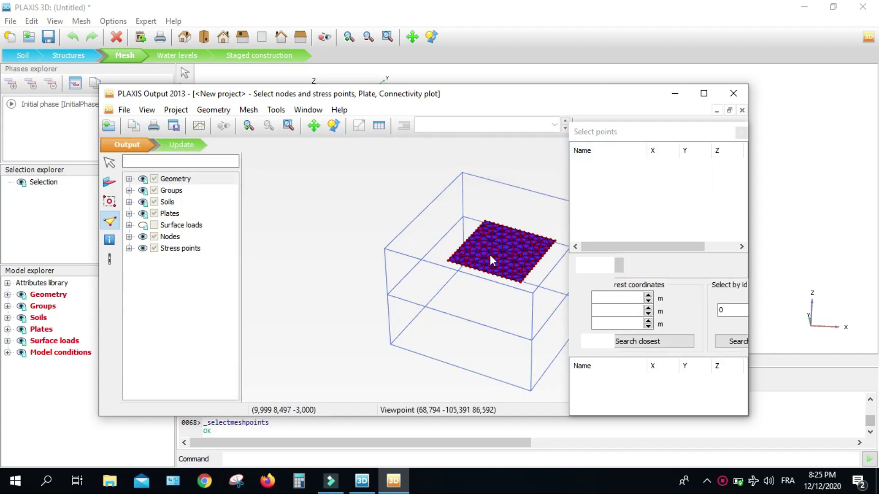
Step: Pick two floor plate nodes, at (7.09, 6.62, -3.00) and (16.00, 10.63, -3.00), and update the project with them
{"action": "scroll", "coordinate": [490, 255], "scroll_direction": "up", "scroll_amount": 5}
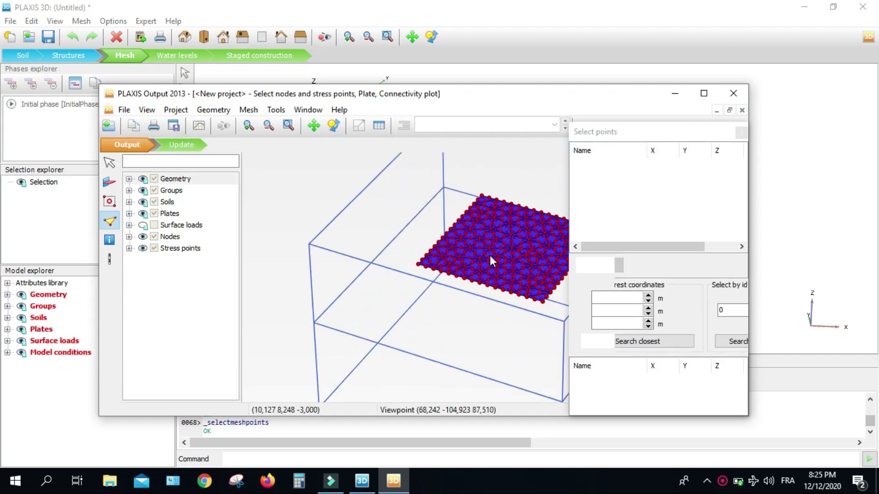
{"action": "left_click", "coordinate": [424, 256]}
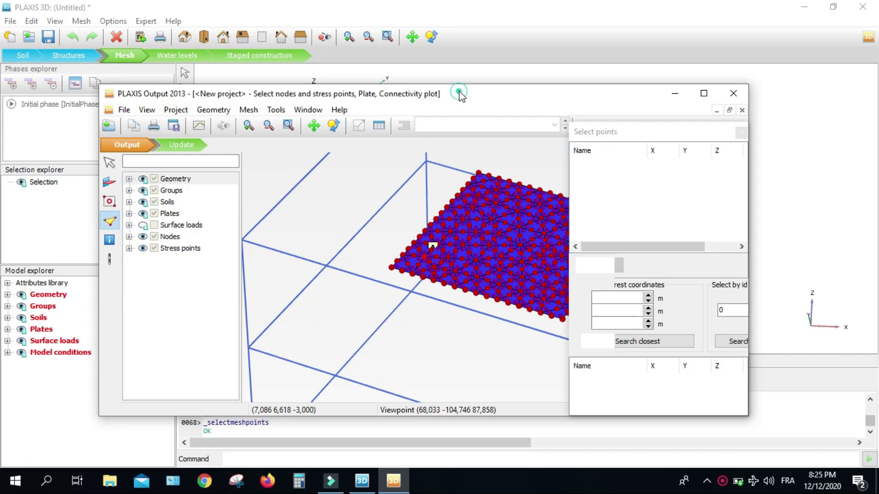
{"action": "left_click_drag", "start_coordinate": [457, 94], "coordinate": [344, 77]}
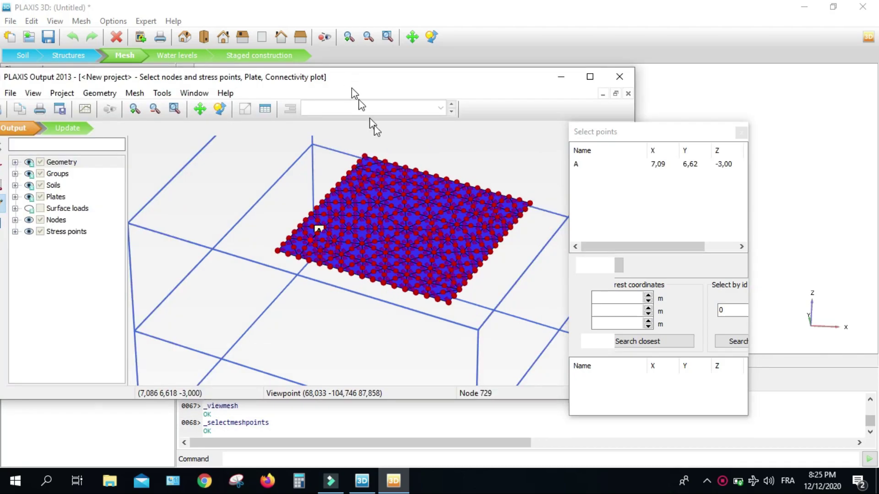
{"action": "left_click", "coordinate": [495, 247]}
{"action": "left_click", "coordinate": [177, 276]}
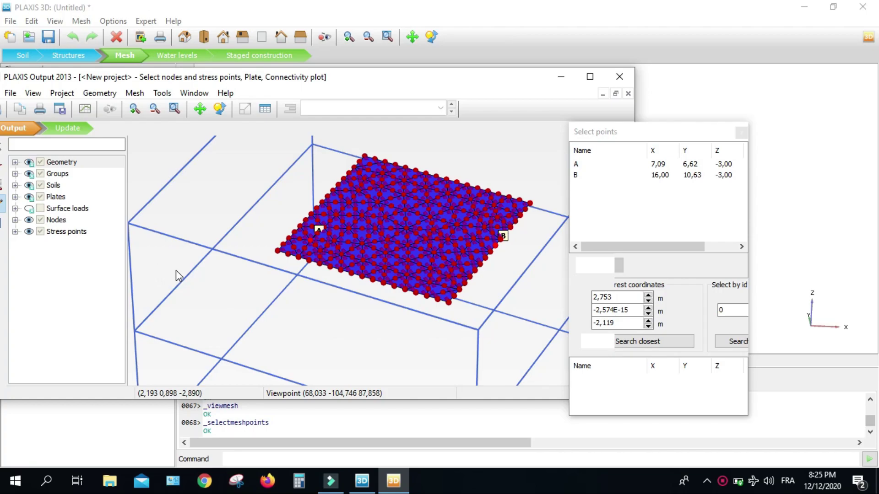
{"action": "left_click", "coordinate": [70, 124]}
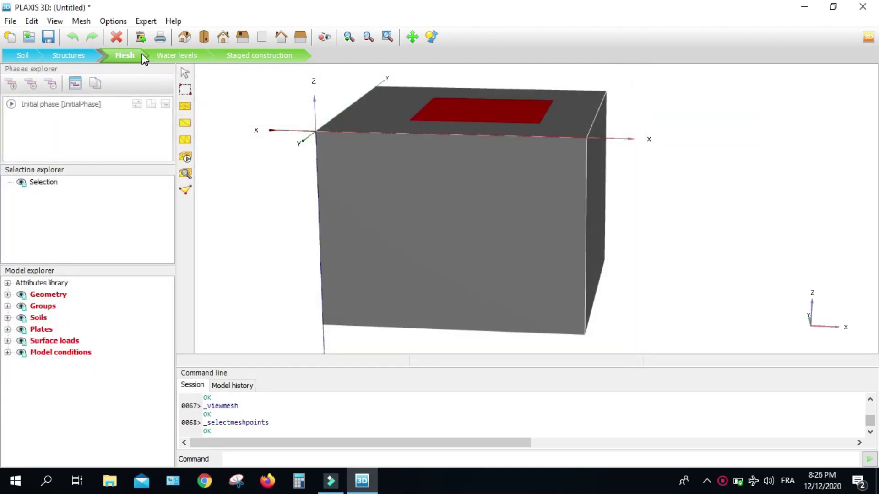
Step: Proceed through the Water levels stage to the Staged construction stage for the initial phase
{"action": "left_click", "coordinate": [177, 56]}
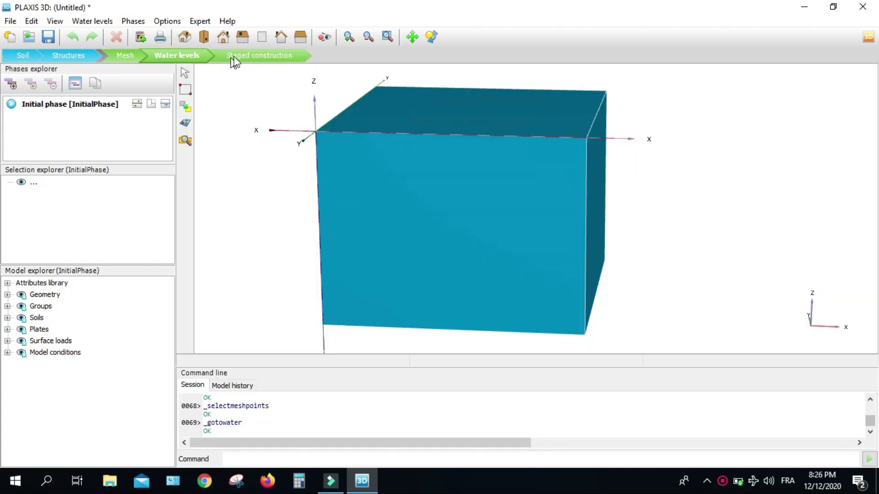
{"action": "left_click", "coordinate": [238, 55]}
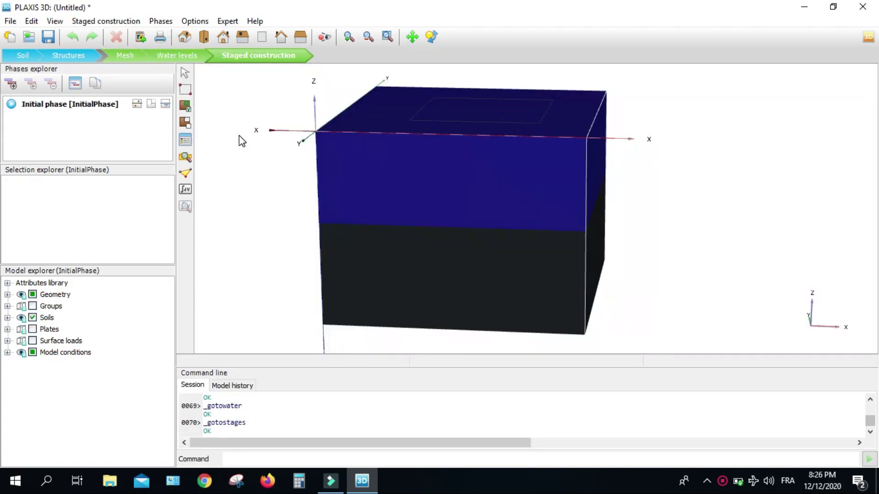
{"action": "middle_click_drag", "start_coordinate": [292, 185], "coordinate": [347, 124]}
{"action": "left_click", "coordinate": [431, 36]}
{"action": "left_click_drag", "start_coordinate": [290, 82], "coordinate": [209, 176]}
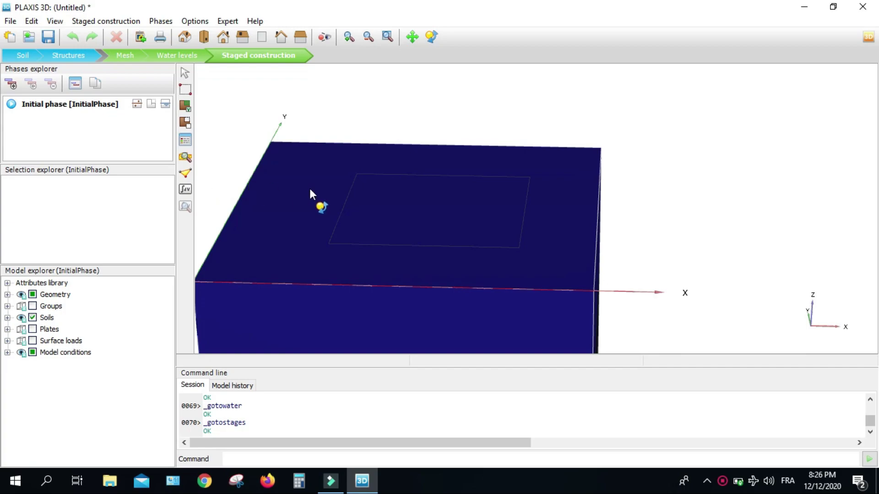
{"action": "right_click", "coordinate": [722, 483]}
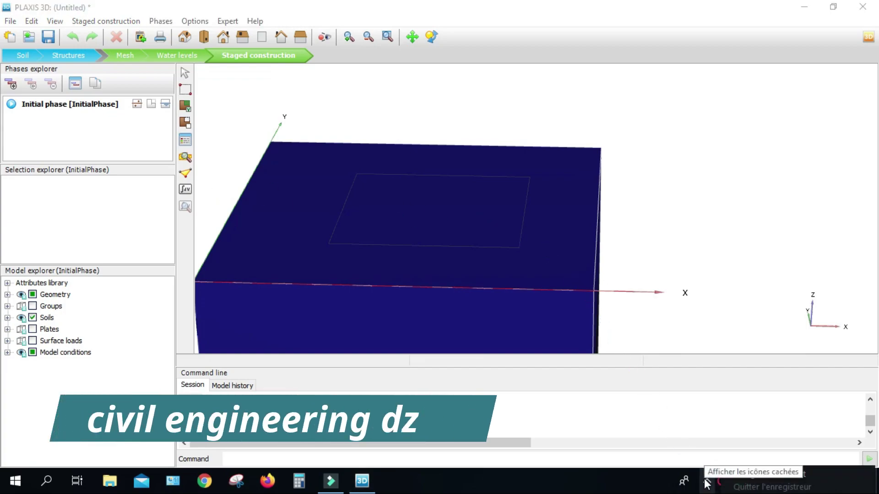